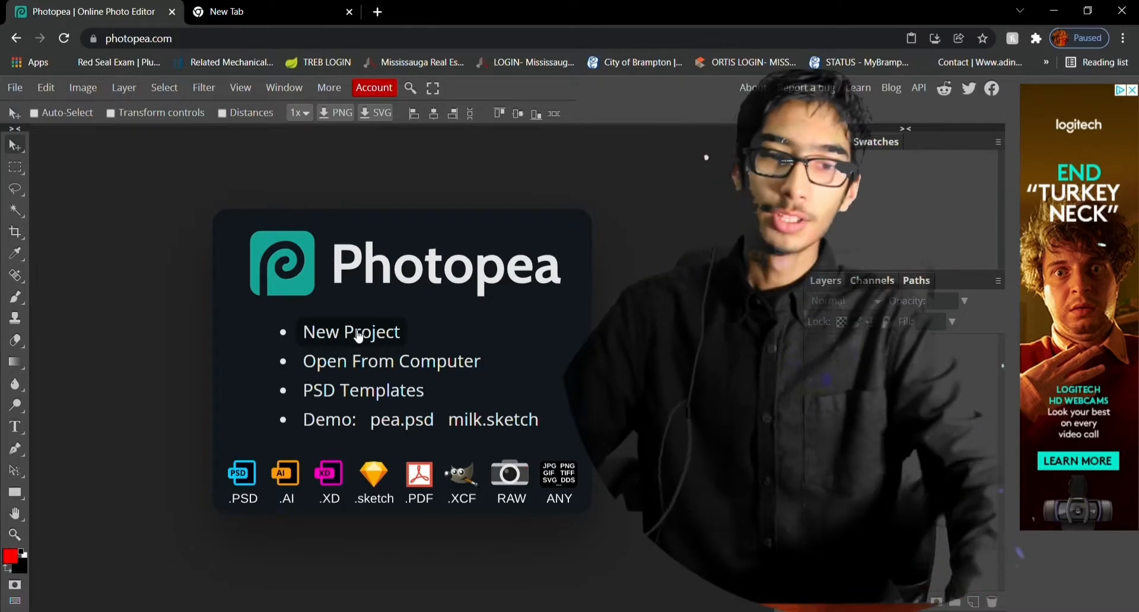
- Switch to the browser's empty tab and search Google Images for "horse"
left_click(213, 6)
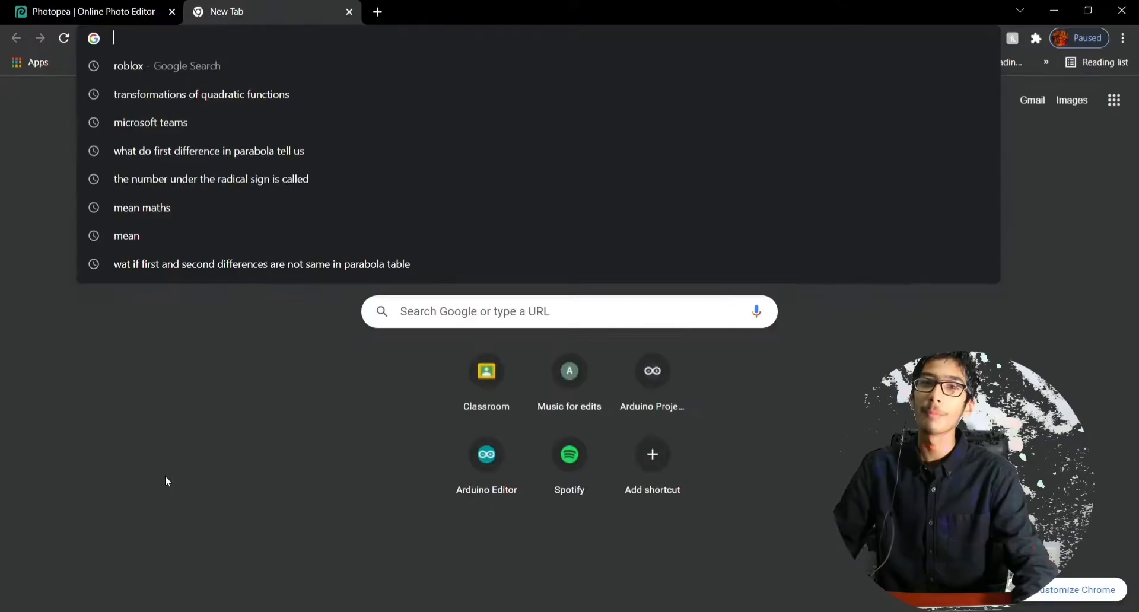
left_click(165, 476)
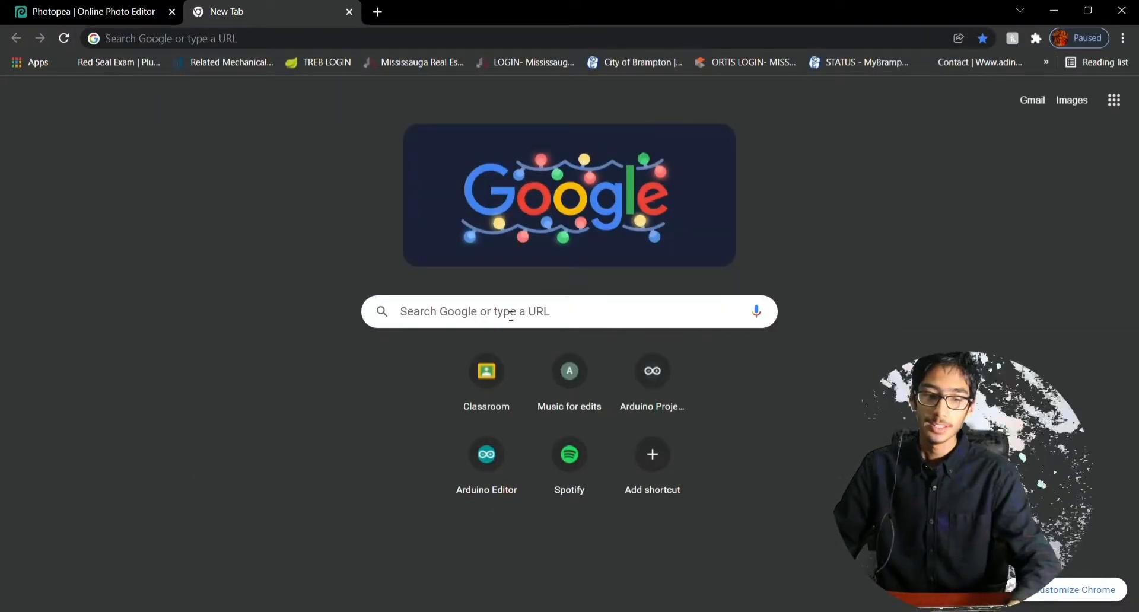
left_click(512, 315)
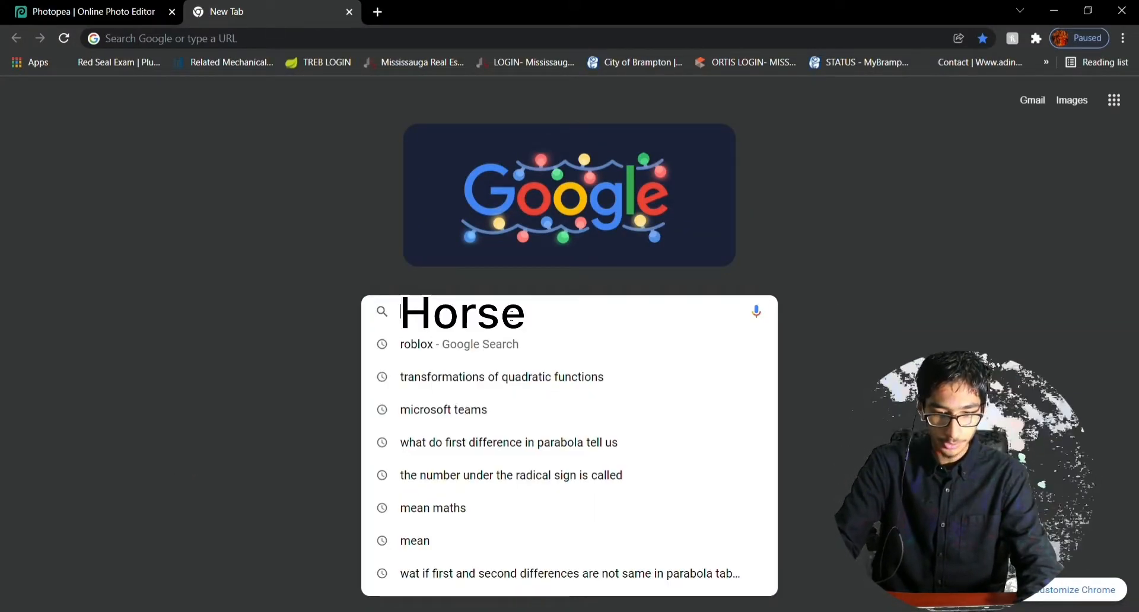
type("horse")
key("Return")
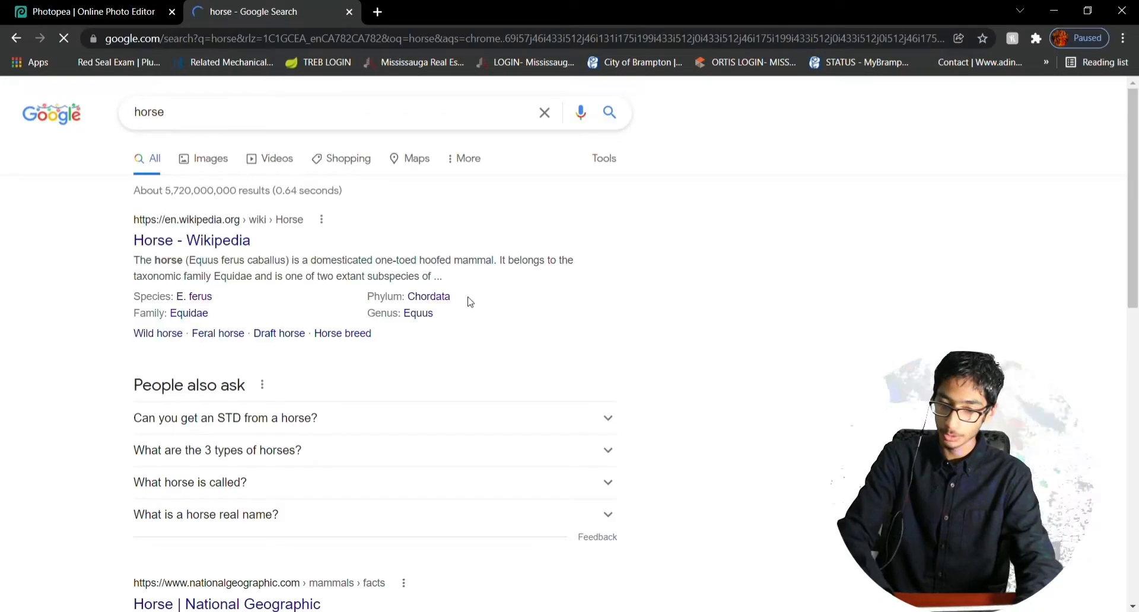
left_click(212, 159)
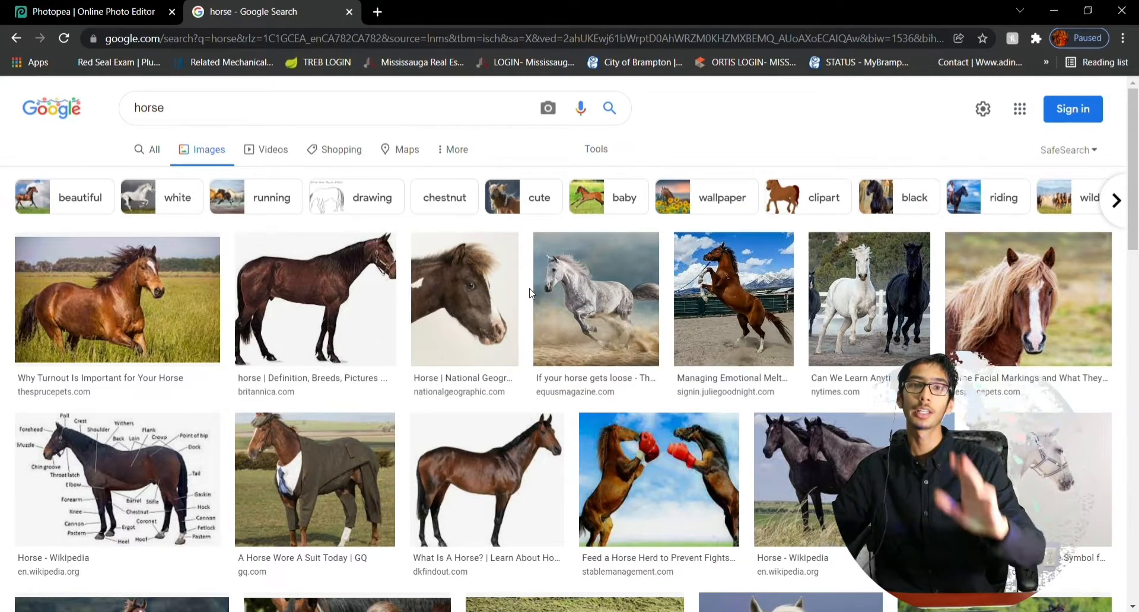
- Look through the horse image results and preview the white horse photo from National Today
scroll(529, 293, "down", 3)
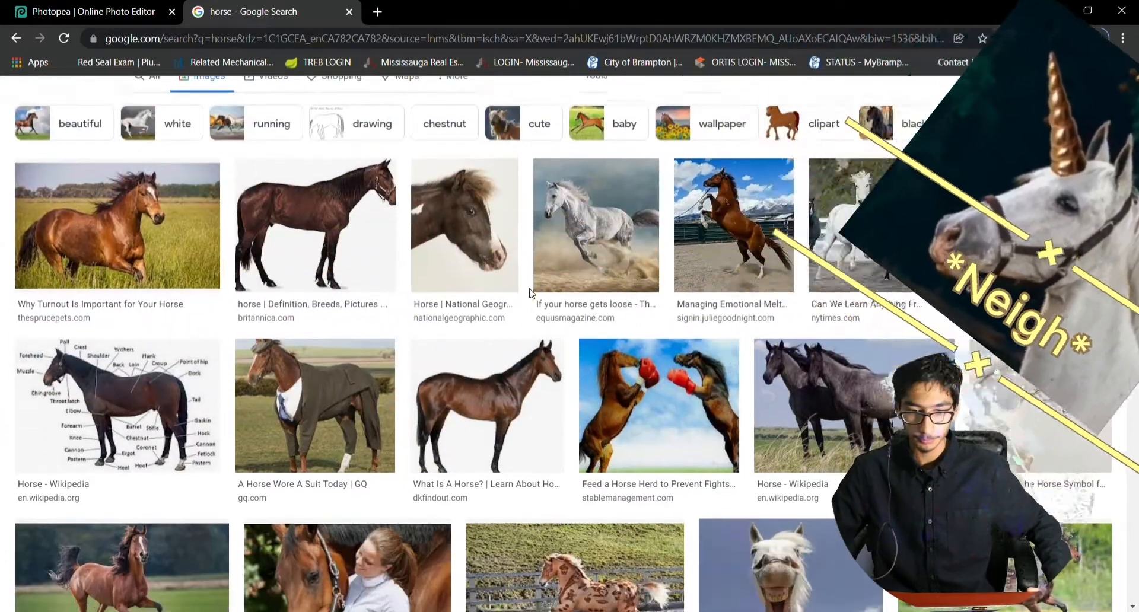
scroll(415, 487, "down", 6)
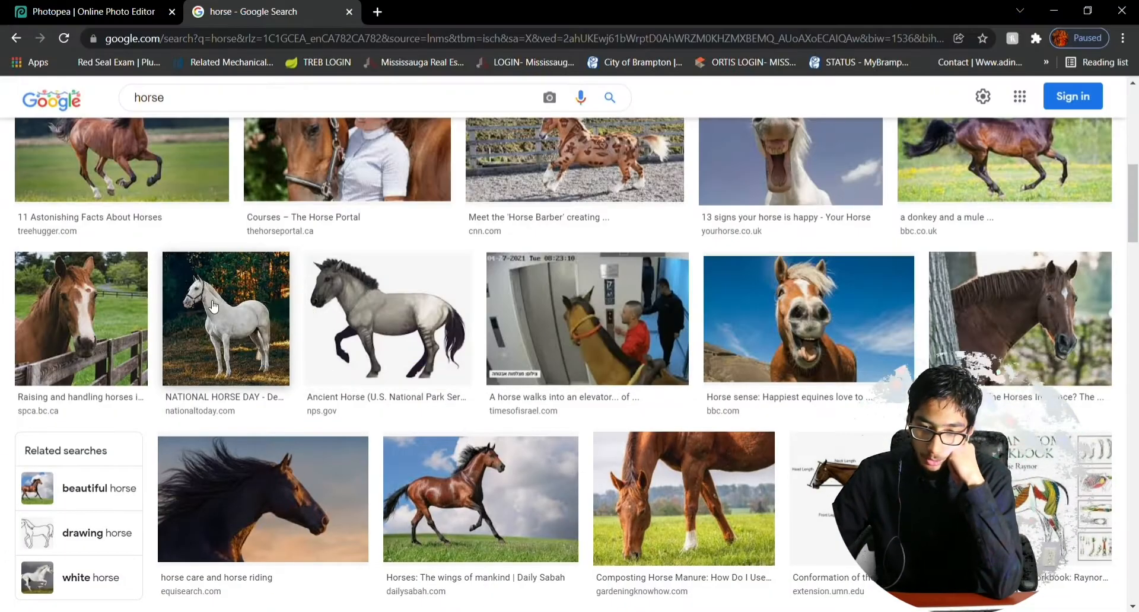
left_click(228, 311)
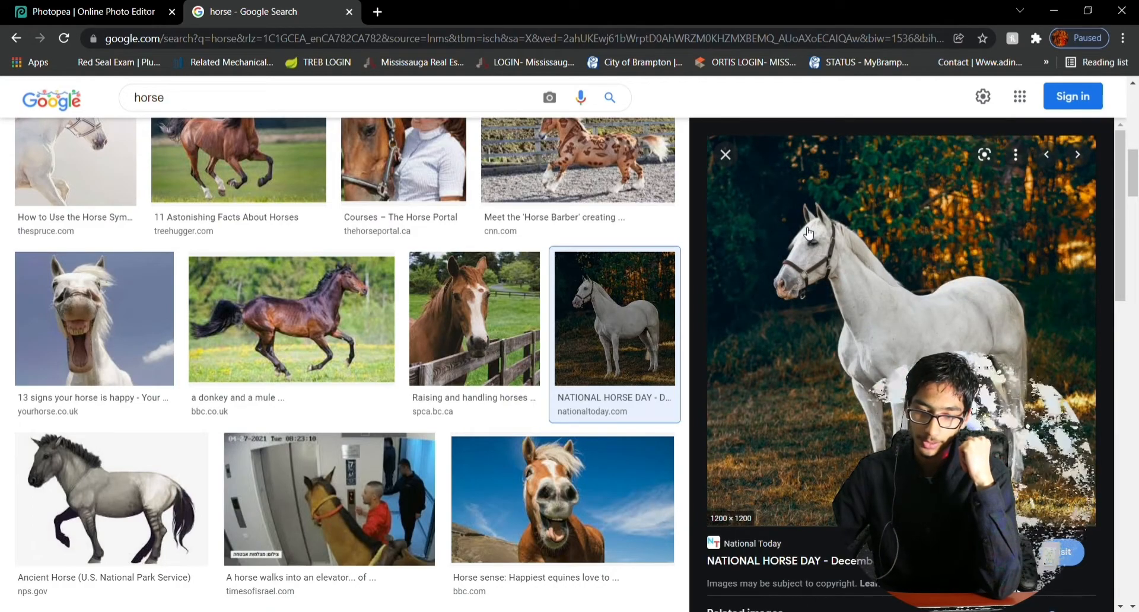
left_click(725, 154)
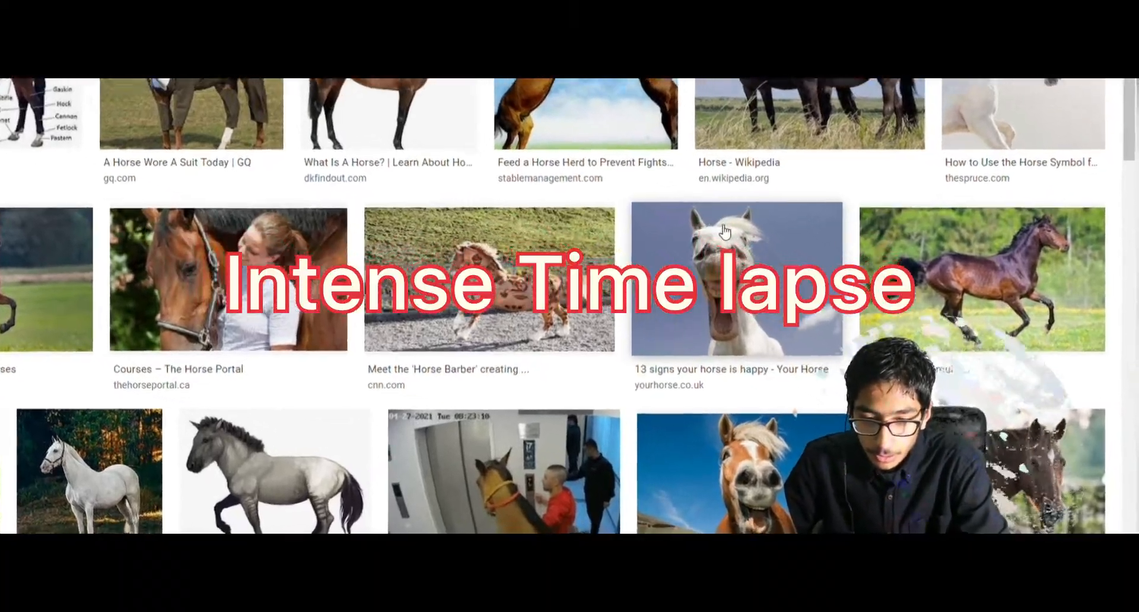
- Examine more horse image results for a suitable base photo, previewing the patterned horse from CNN
scroll(773, 280, "down", 4)
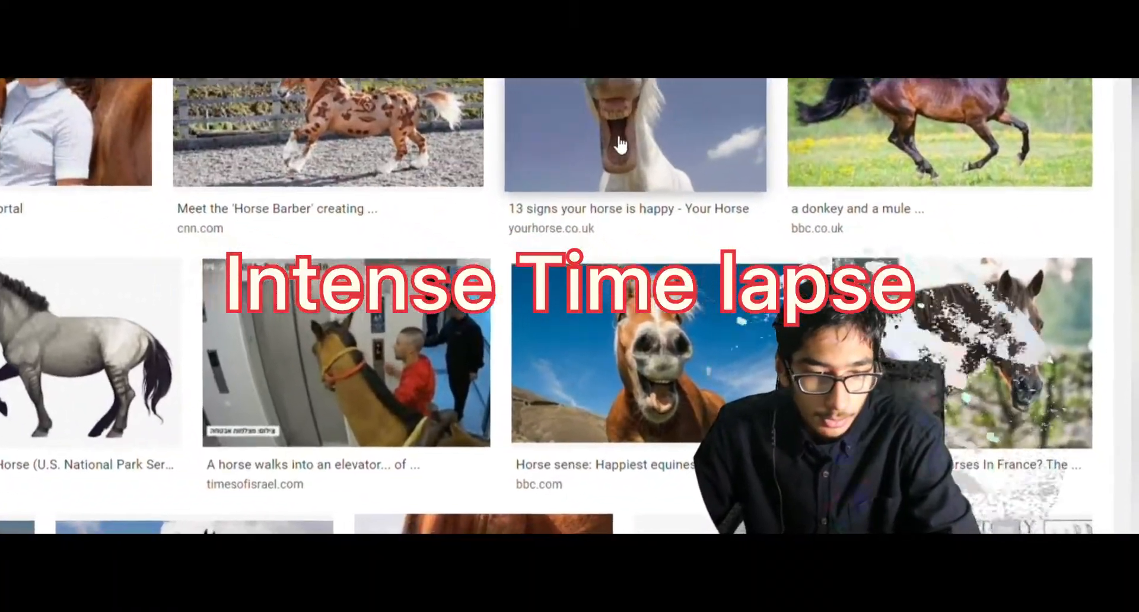
scroll(578, 267, "down", 7)
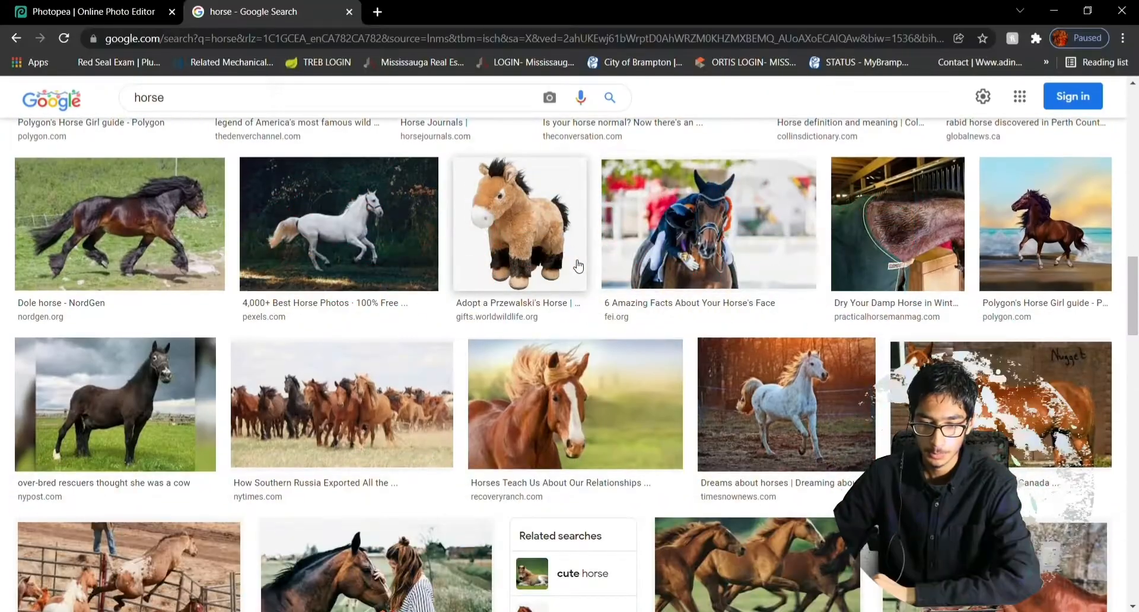
scroll(576, 261, "down", 3)
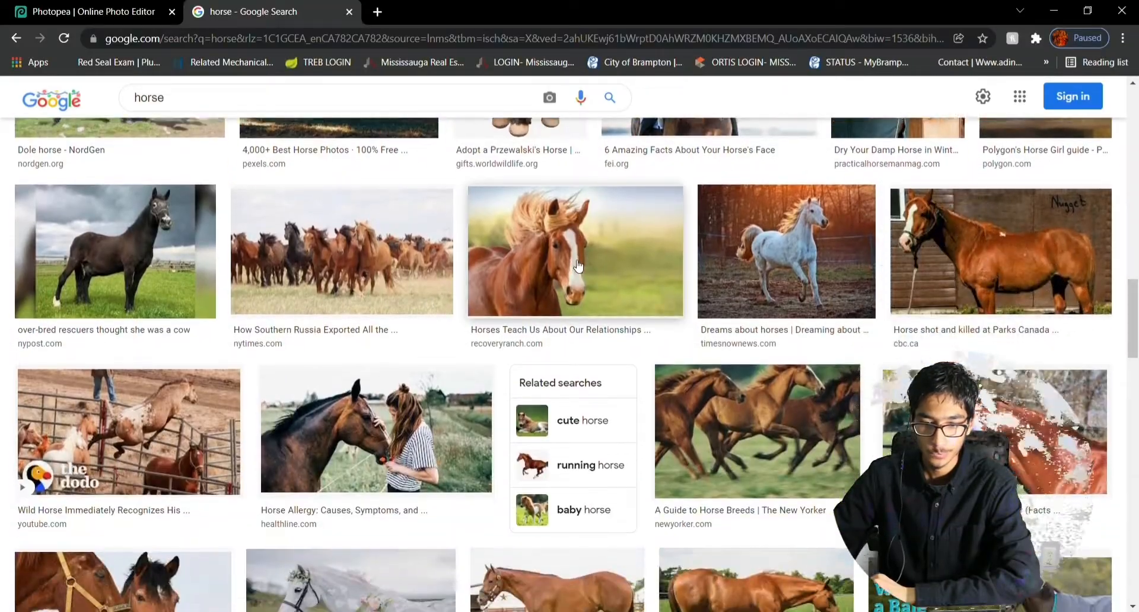
left_click(973, 427)
left_click(725, 154)
scroll(460, 324, "down", 3)
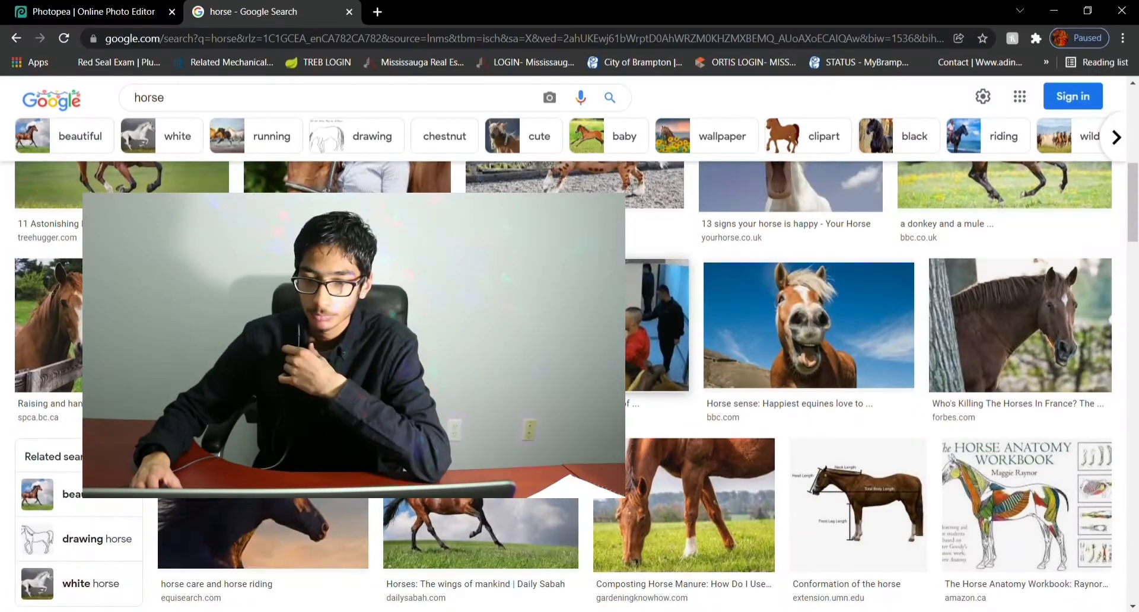
scroll(807, 385, "up", 1)
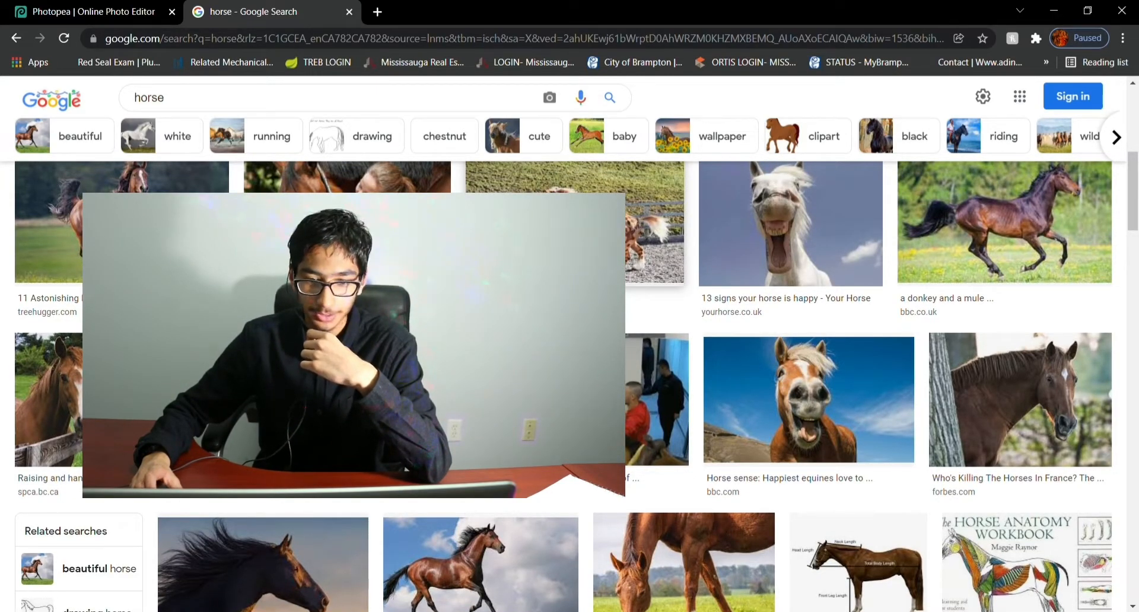
scroll(807, 385, "up", 4)
left_click(653, 451)
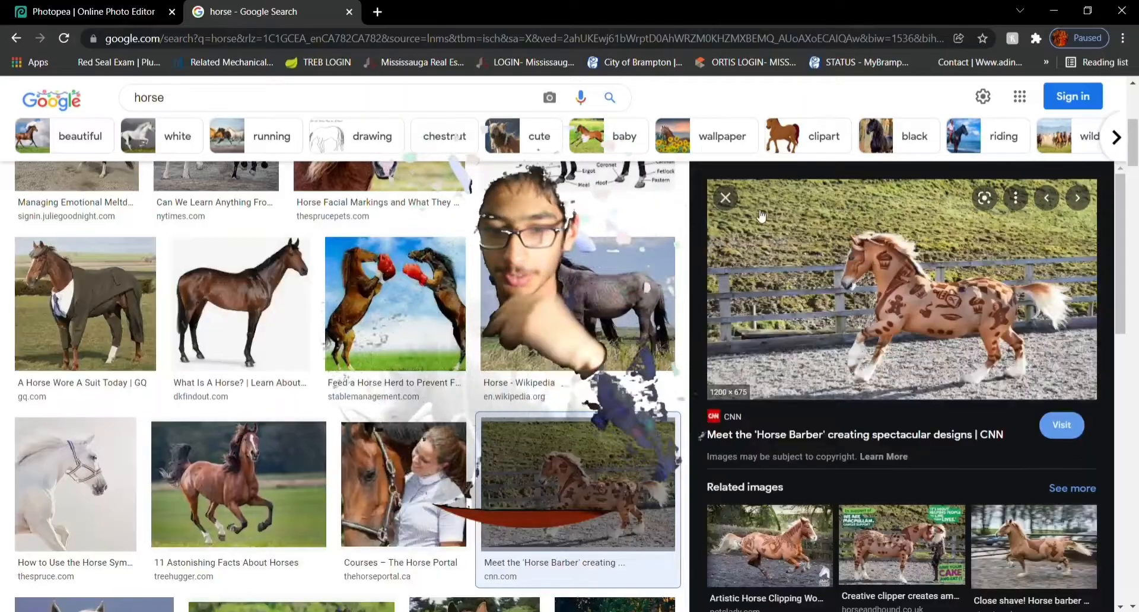
left_click(725, 198)
scroll(629, 296, "up", 3)
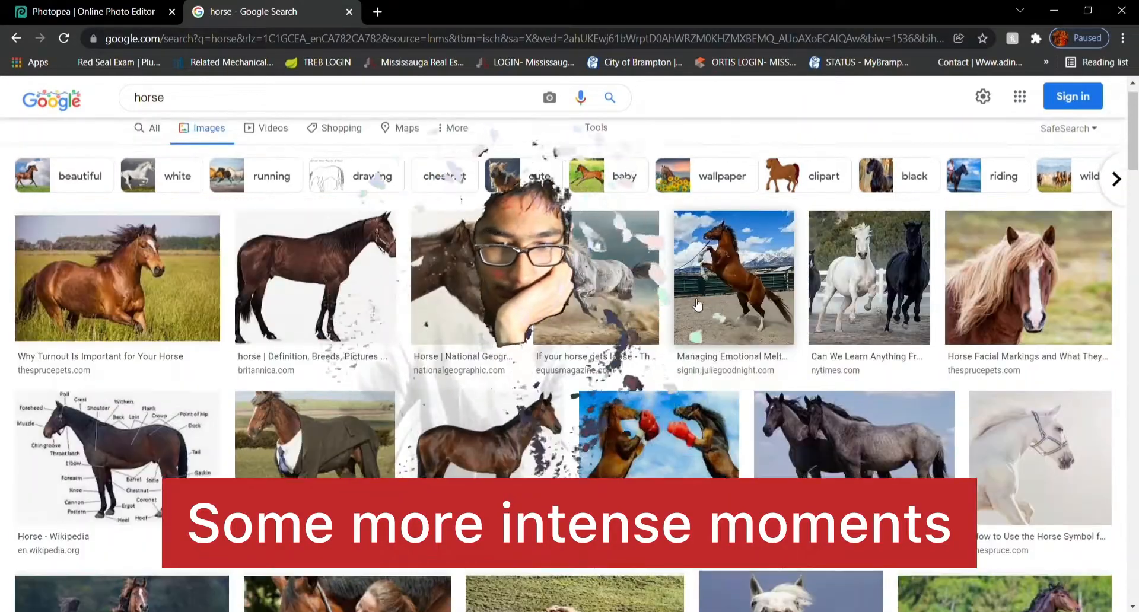
scroll(618, 309, "down", 1)
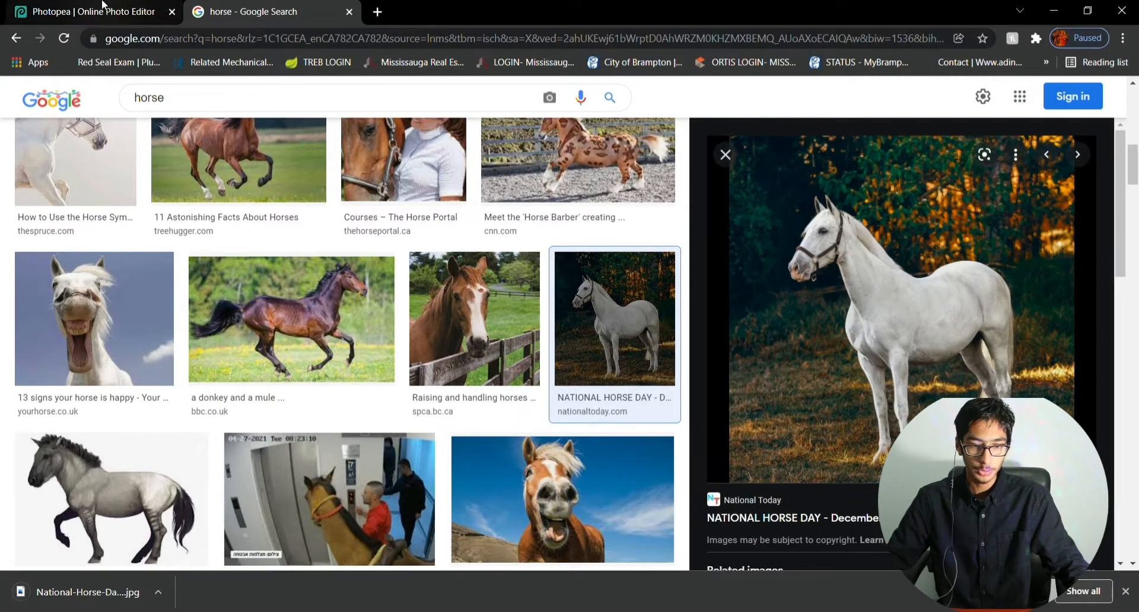
- Switch to Photopea, open the downloaded National-Horse-Day-1 image as a document and dismiss the browser's download bar
left_click(103, 5)
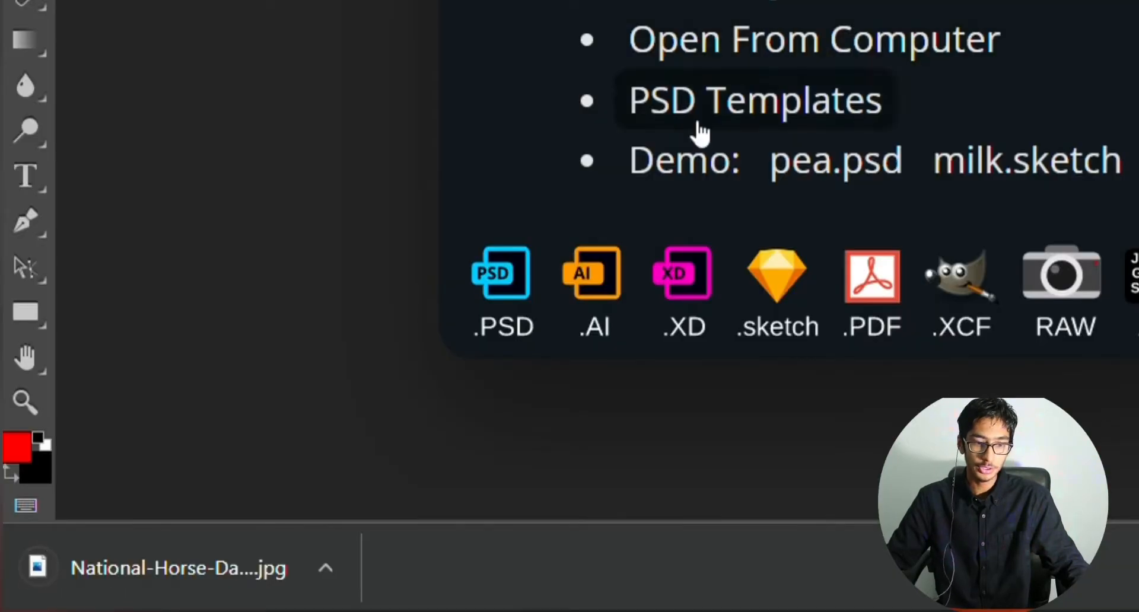
left_click_drag(142, 585, 809, 24)
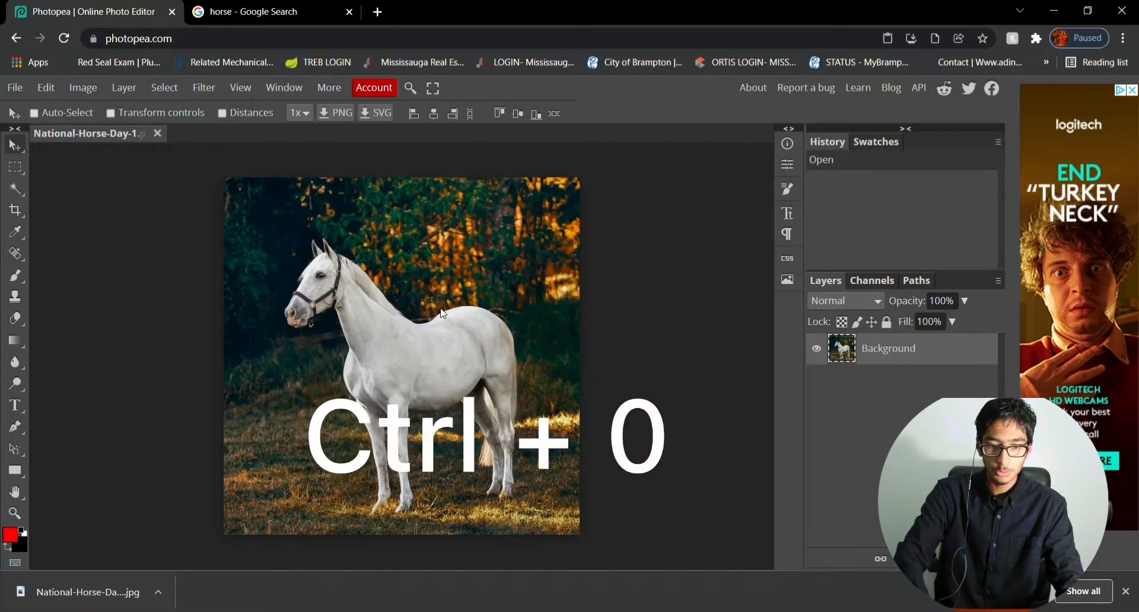
key("ctrl+0")
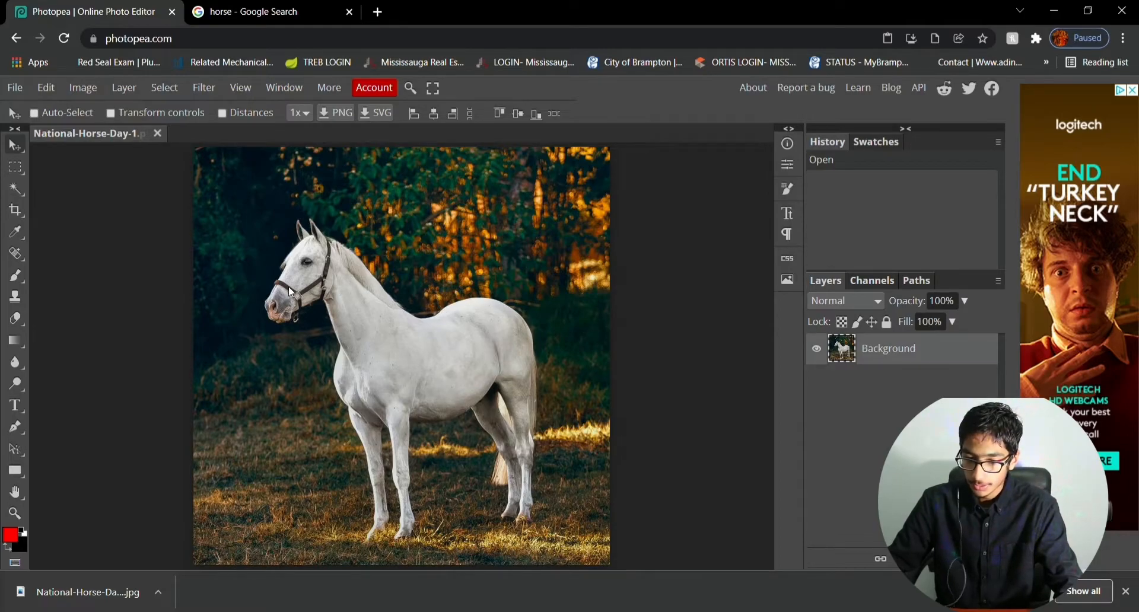
left_click(1126, 591)
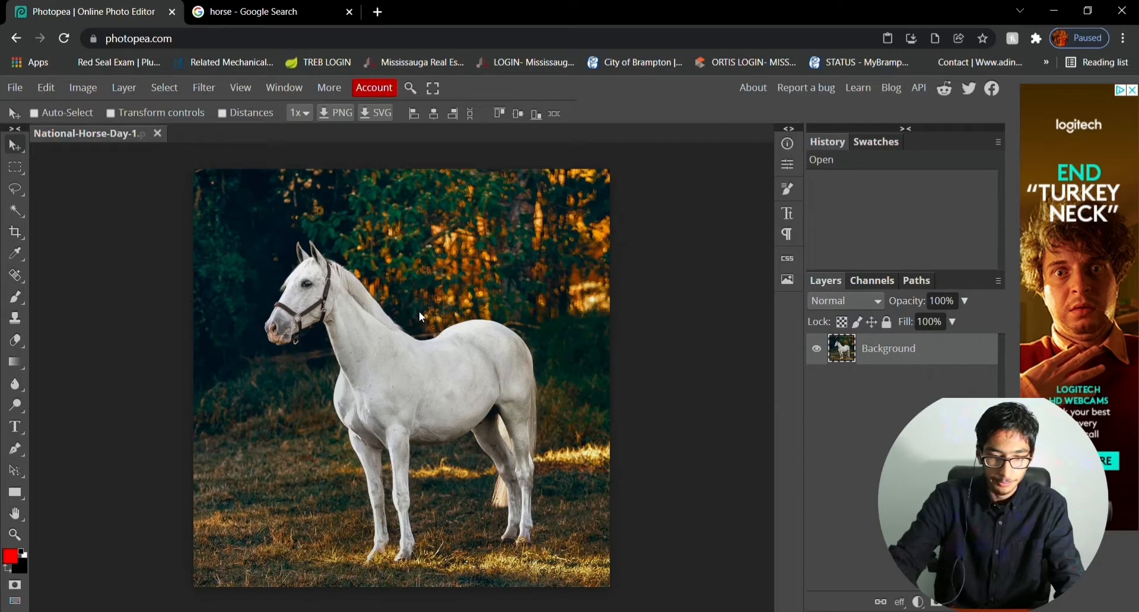
- Return to the browser search and look up "unicorn horn" on Google in a new tab
left_click(333, 13)
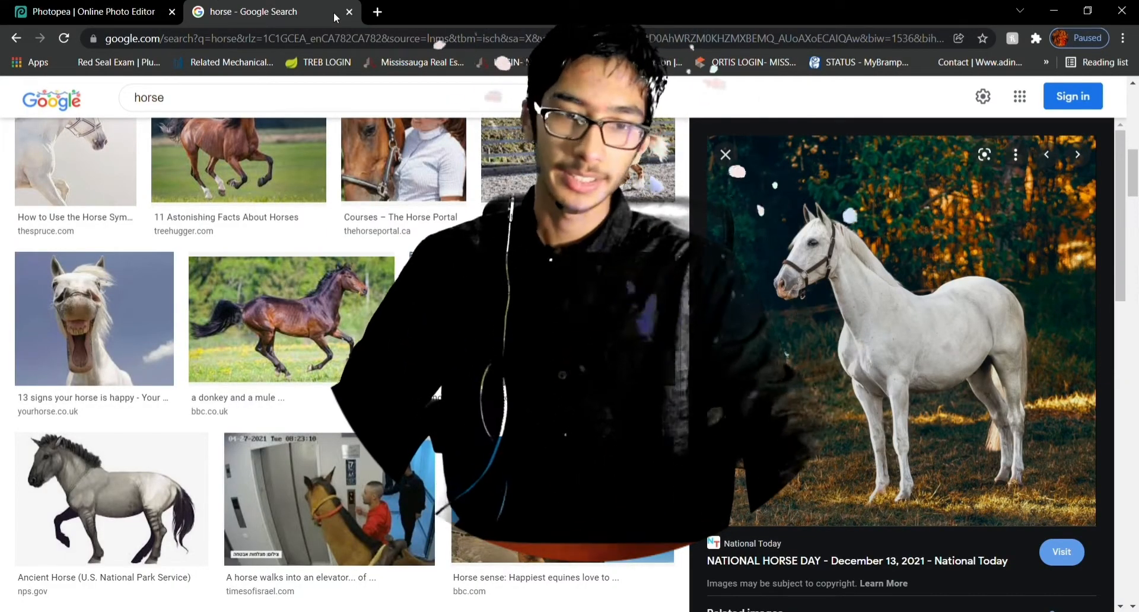
left_click(377, 12)
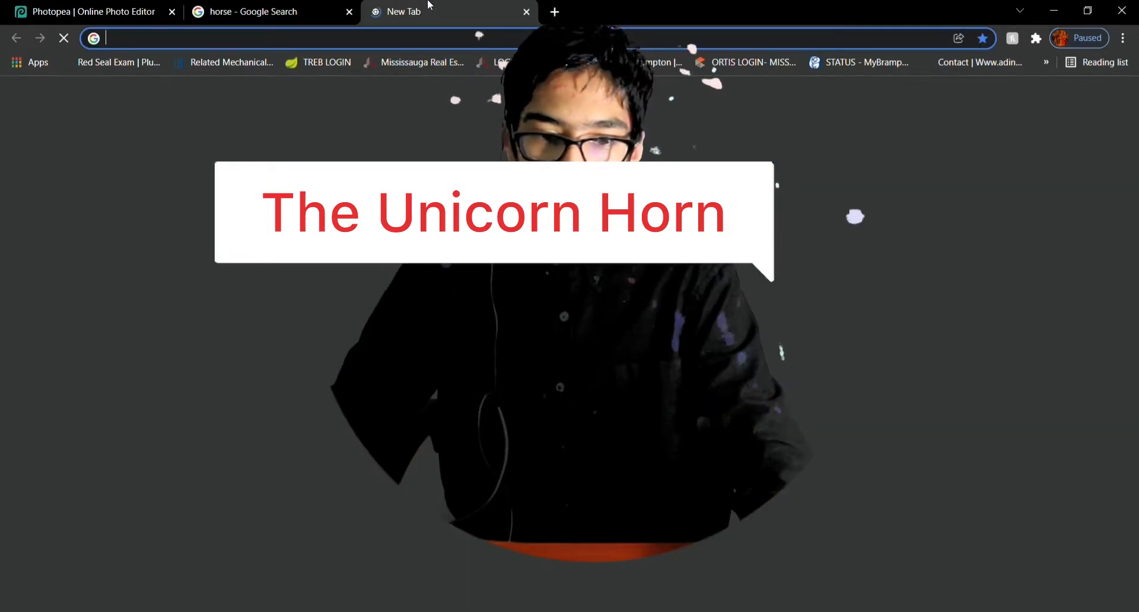
left_click_drag(492, 6, 341, 6)
left_click(515, 7)
left_click(526, 12)
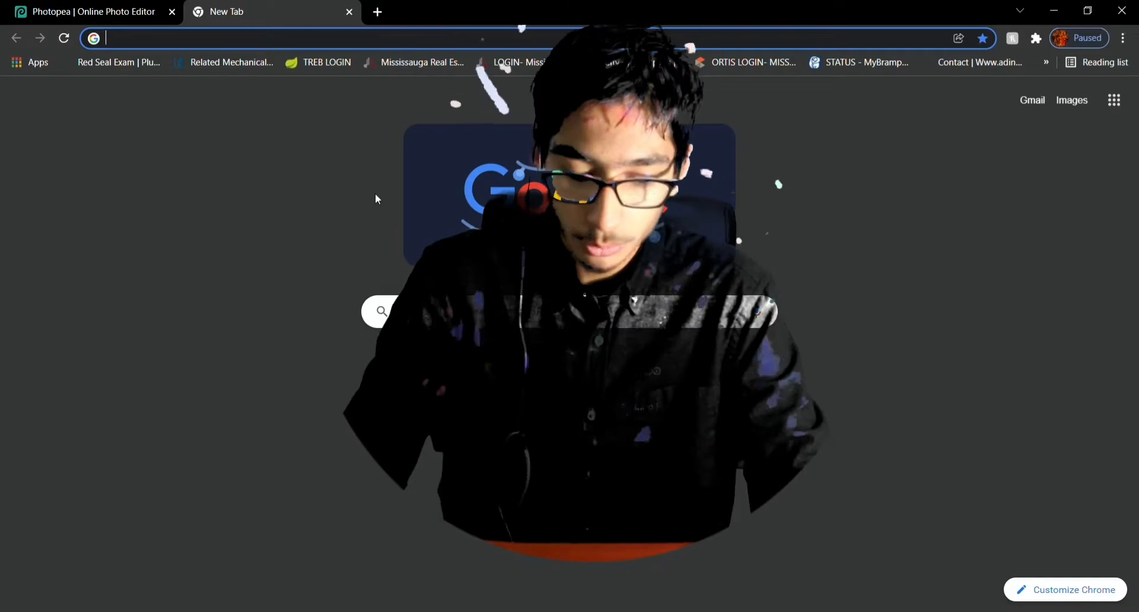
type("unnicorn ")
type("horn&rlz=1C1")
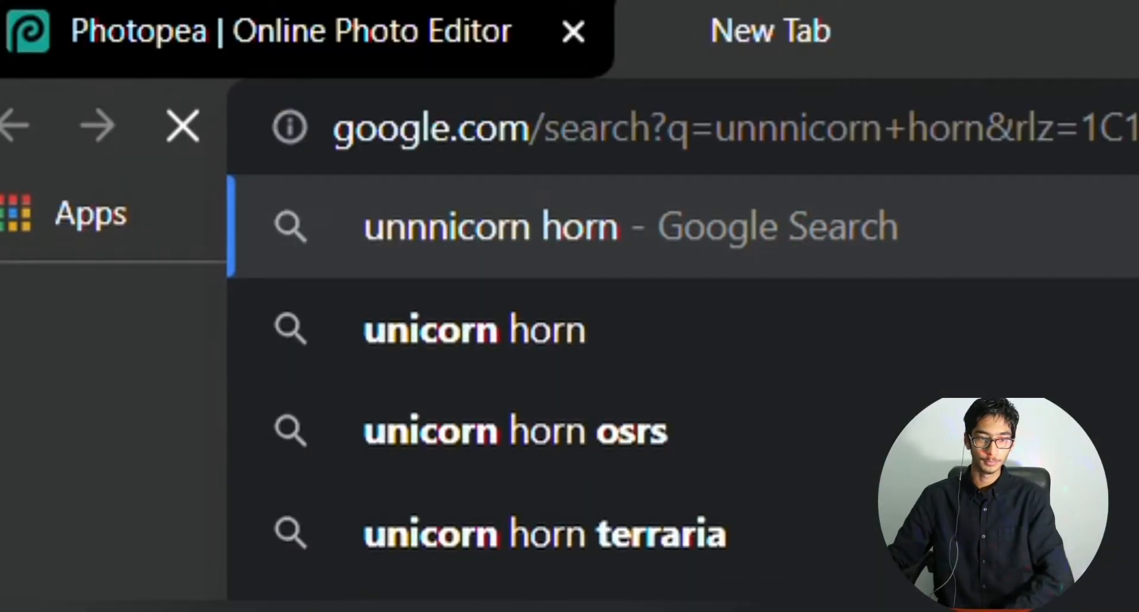
key("Return")
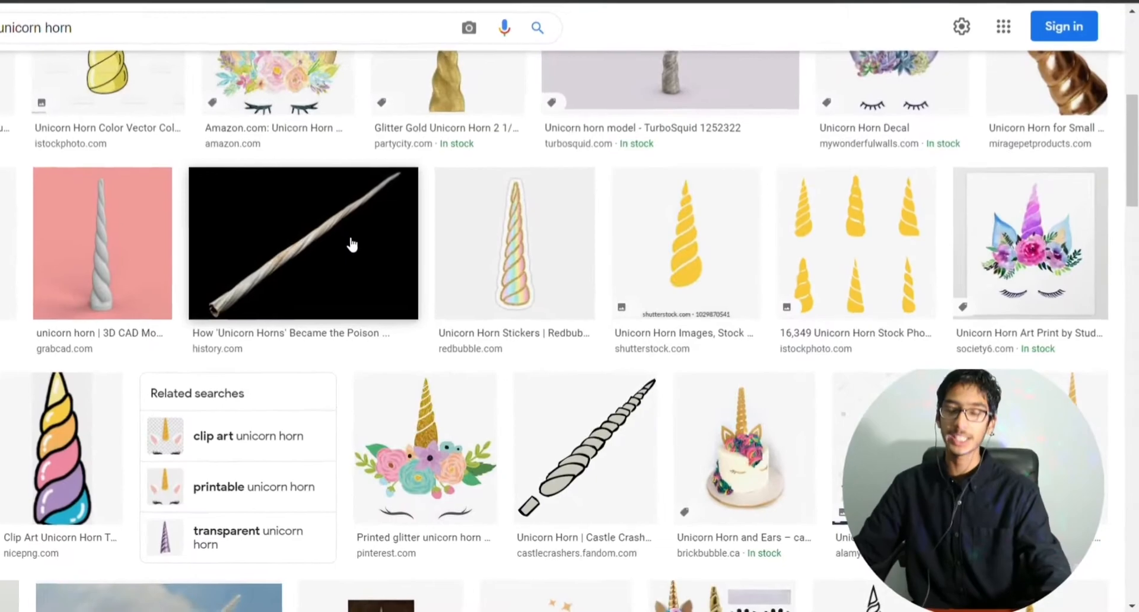
- Examine the unicorn horn image results and preview the Baroque Unicorn Horn picture
scroll(352, 244, "up", 2)
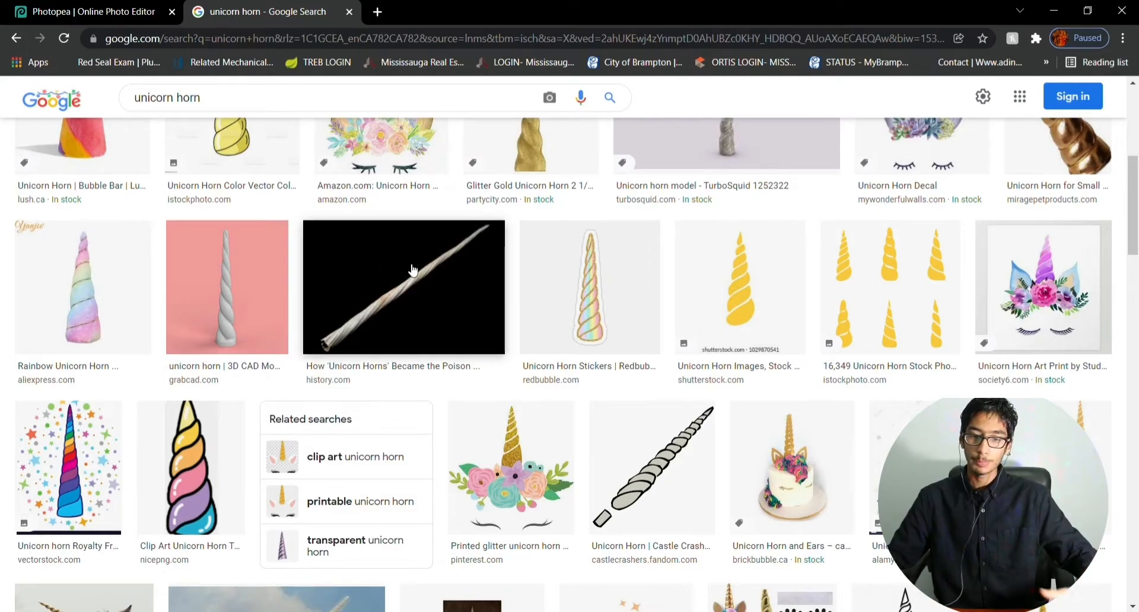
scroll(470, 273, "down", 1)
scroll(470, 274, "down", 8)
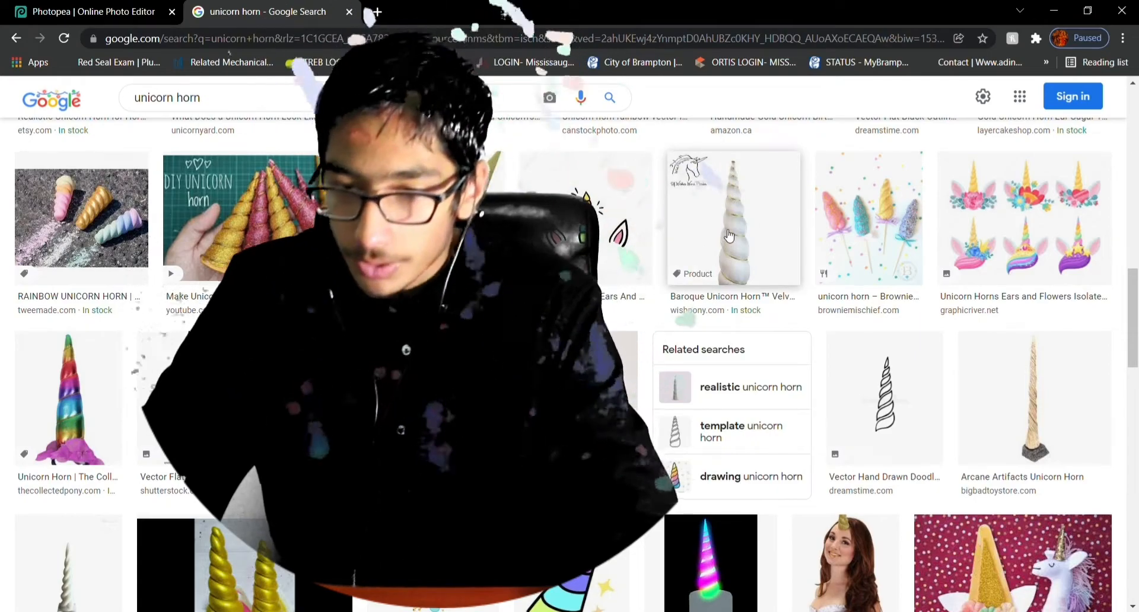
left_click(727, 242)
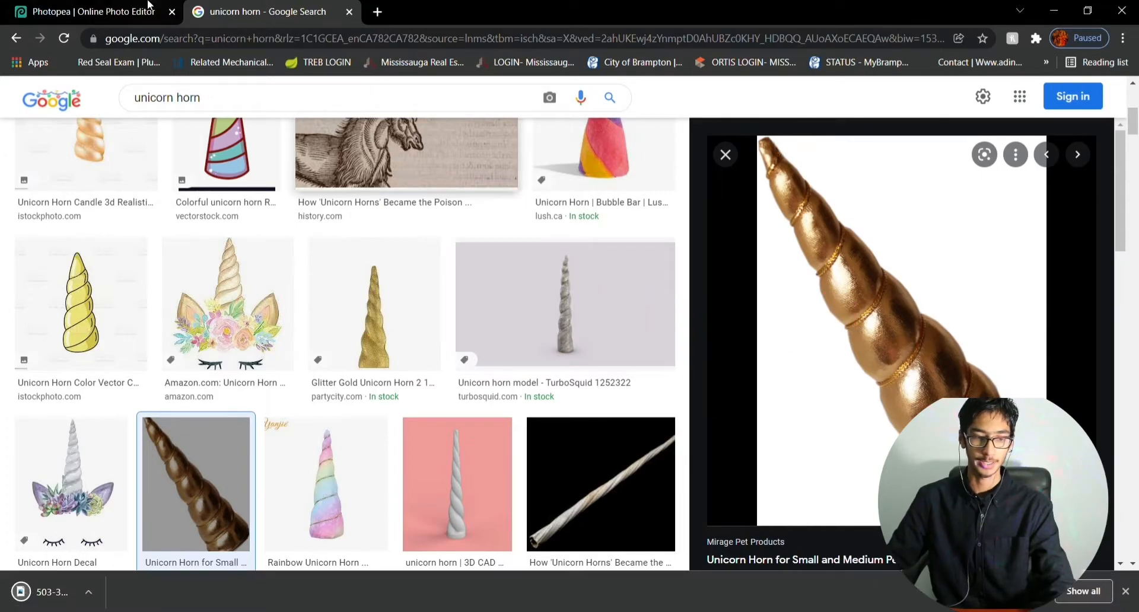
- Switch to Photopea and place the downloaded 503-3 unihorn mtl-gd image as a layer over the horse photo
left_click(82, 7)
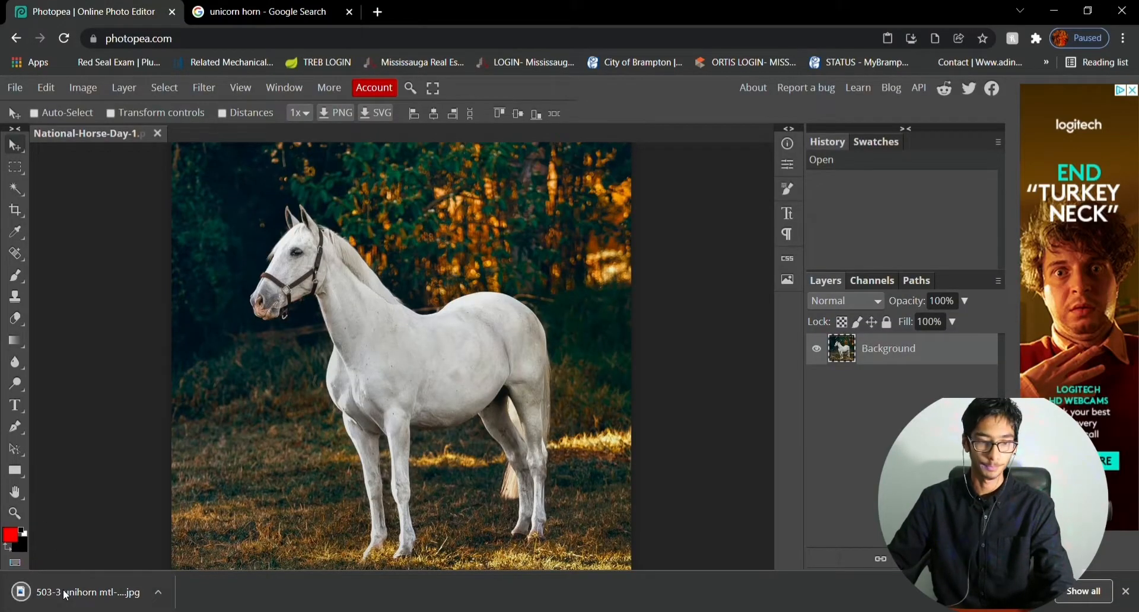
left_click_drag(389, 386, 391, 389)
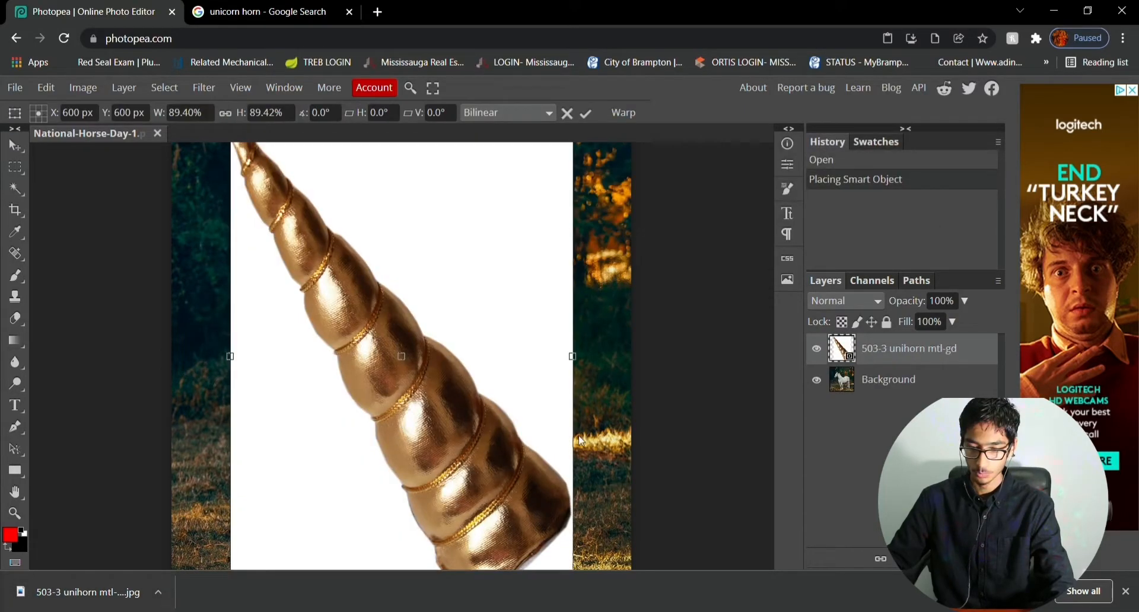
left_click(1126, 592)
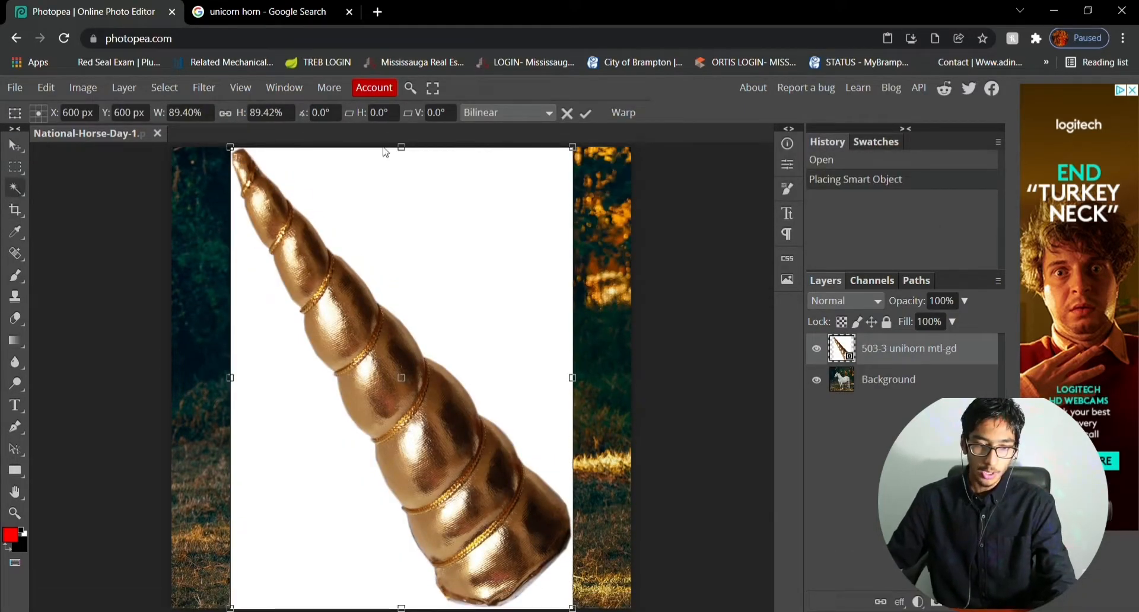
key("Return")
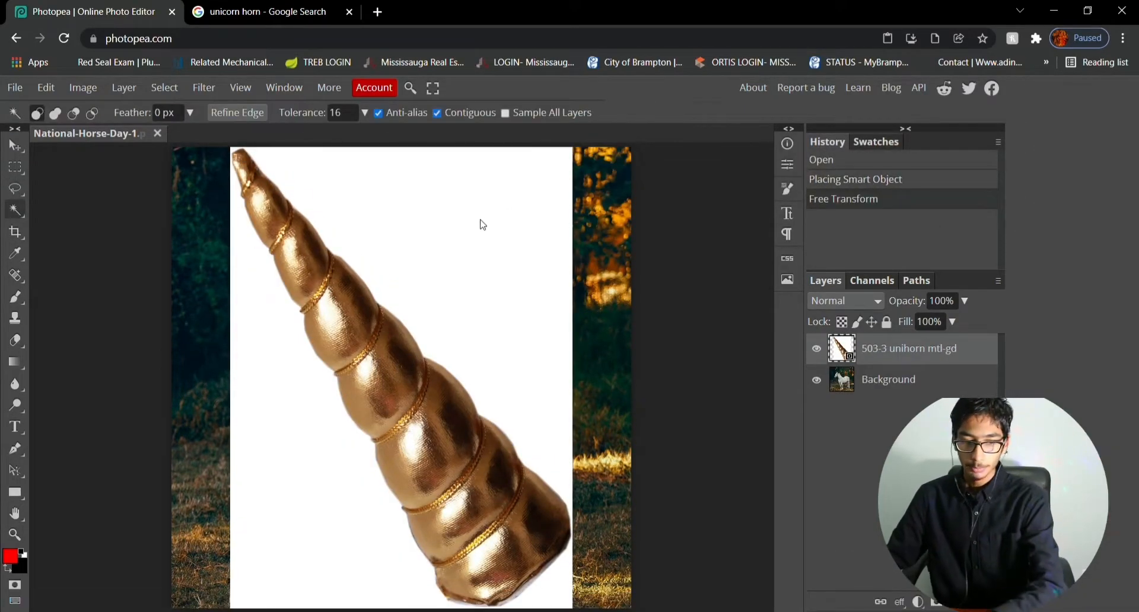
- Select the white background around the horn with the Magic Wand and rasterize the horn layer
left_click(483, 226)
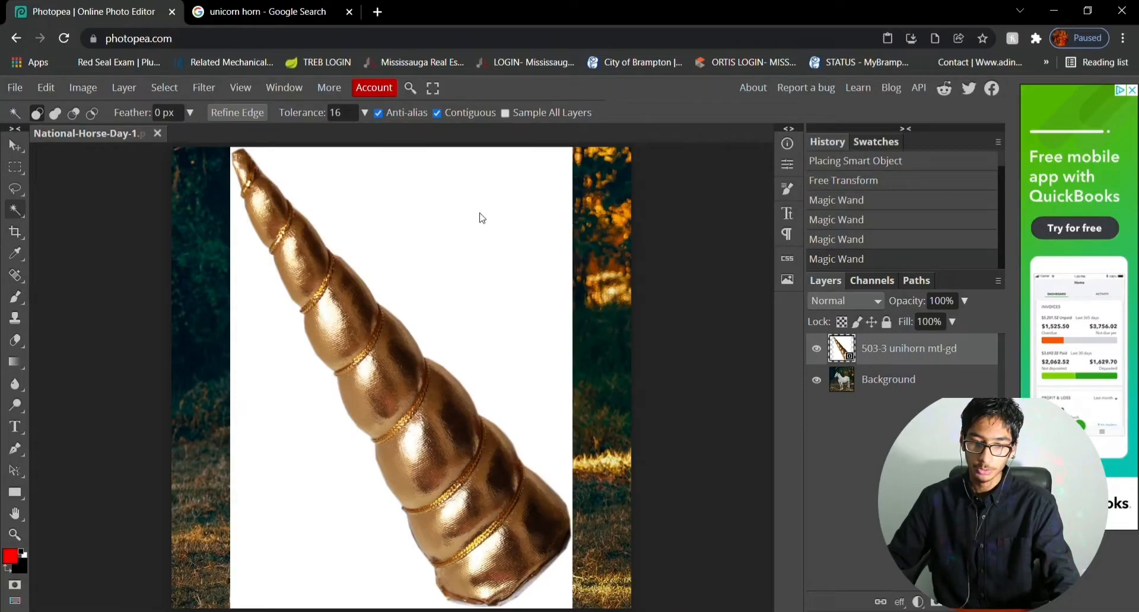
left_click(432, 184)
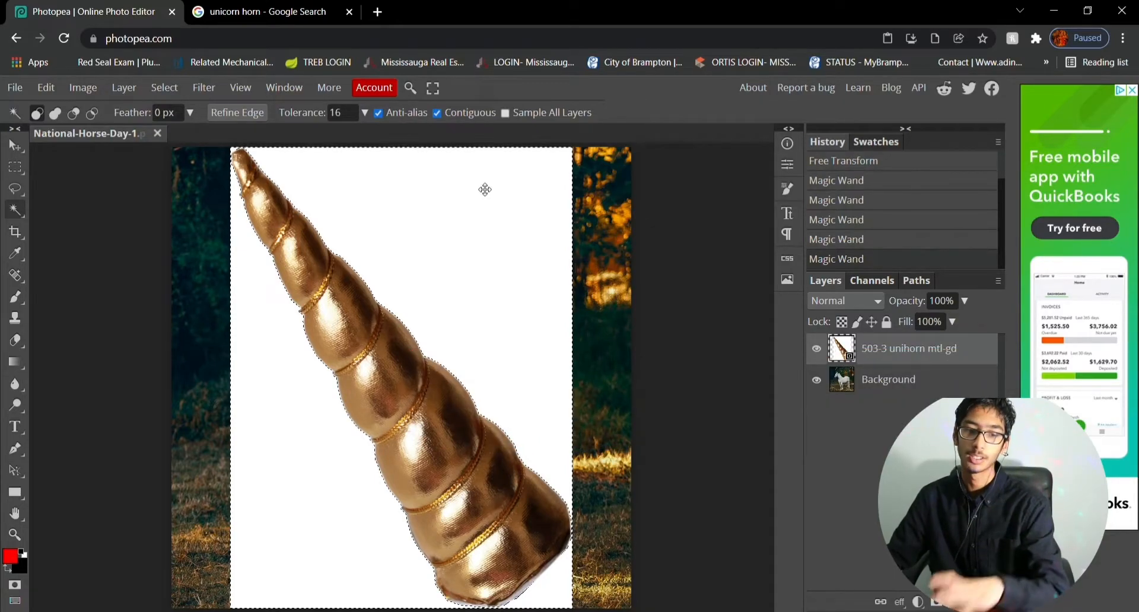
key("Delete")
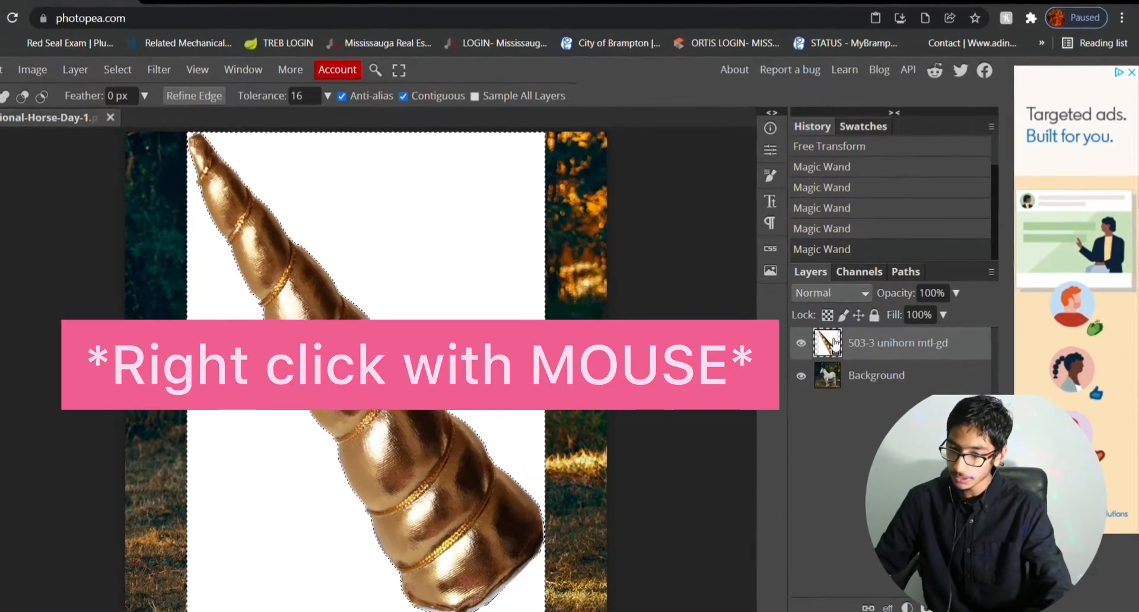
right_click(847, 341)
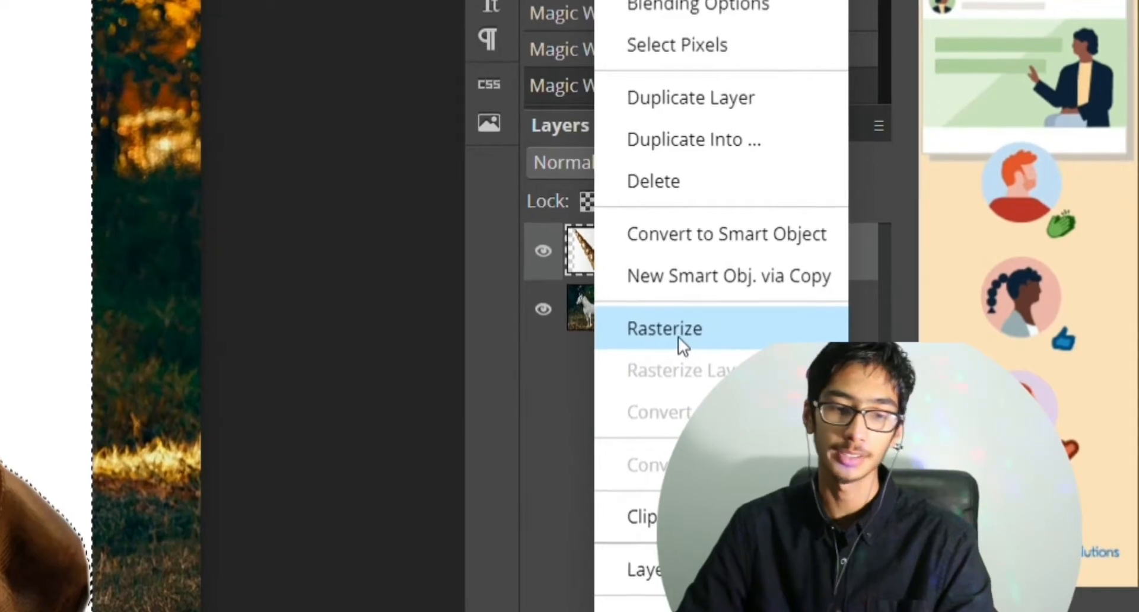
left_click(751, 354)
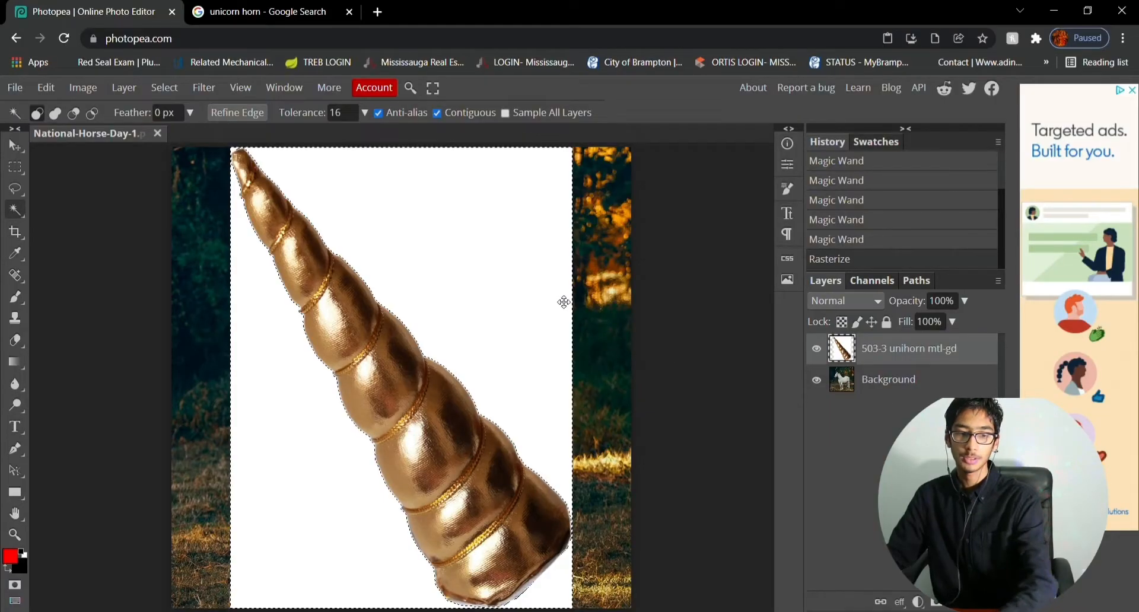
- Delete the white background around the horn and clear the selection
key("Delete")
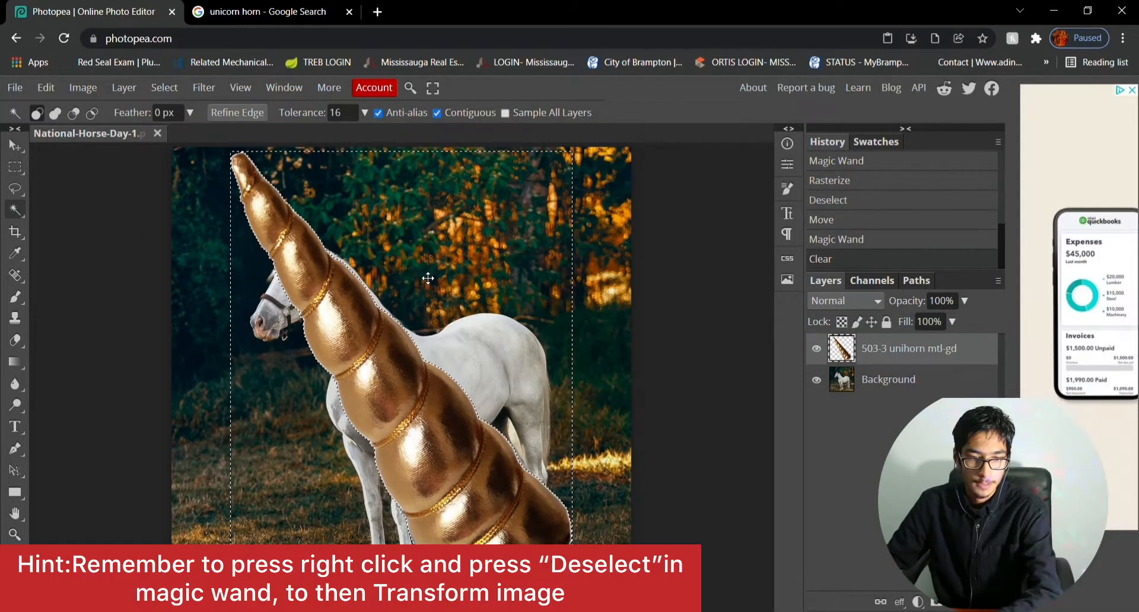
right_click(424, 274)
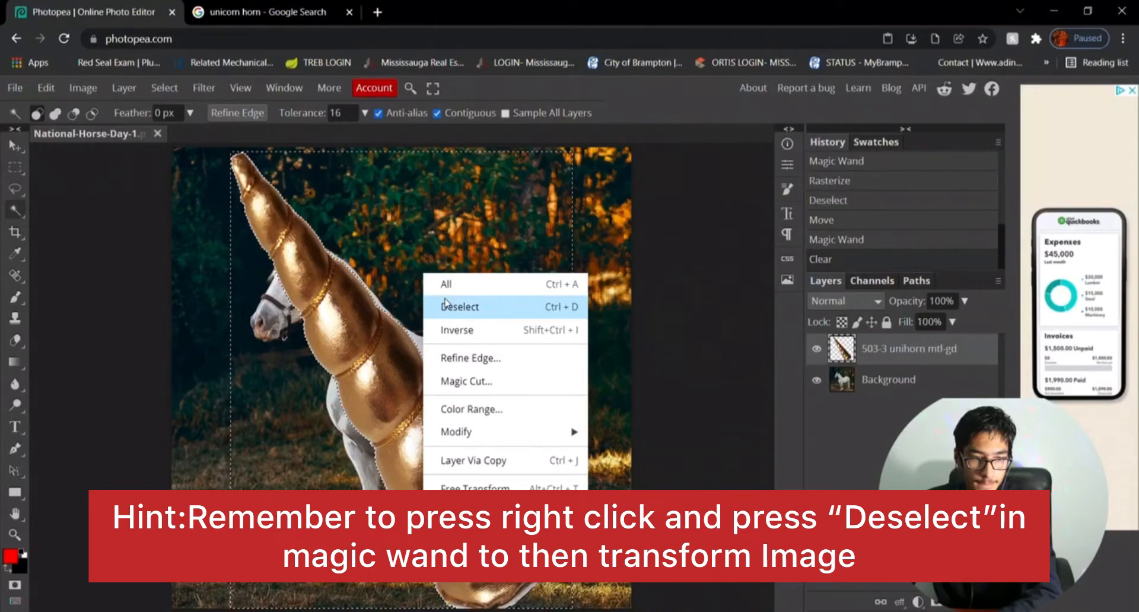
left_click(445, 306)
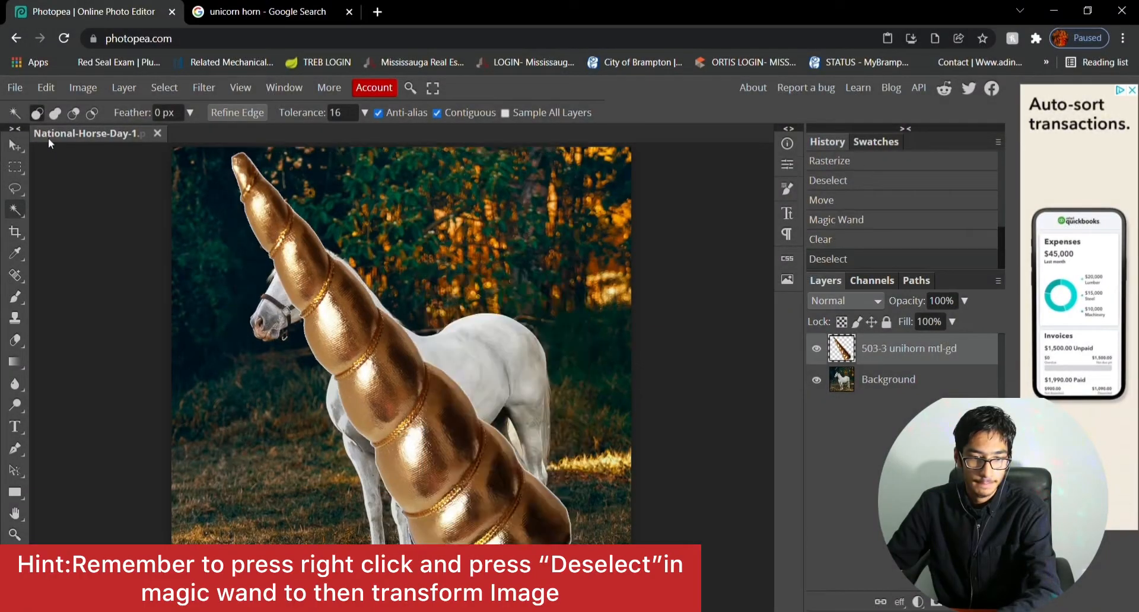
left_click(17, 142)
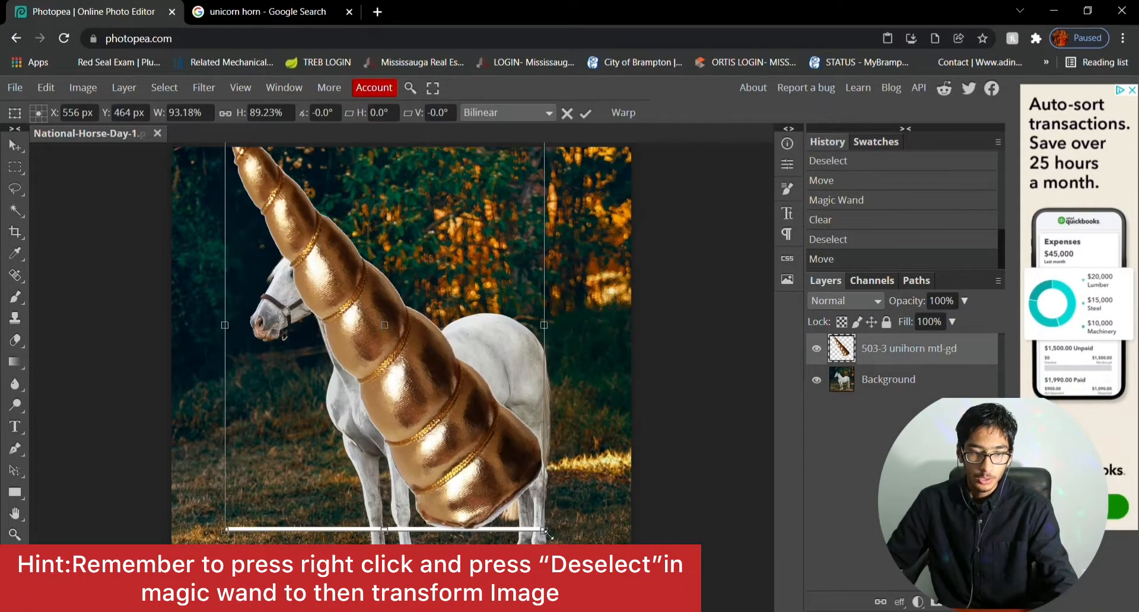
key("ctrl+z")
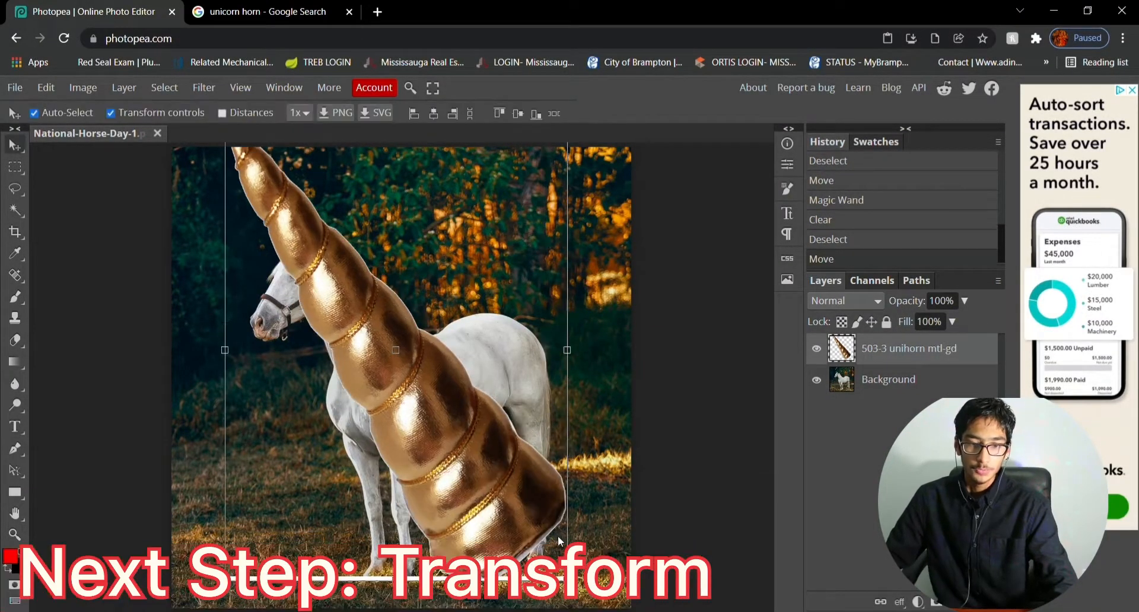
scroll(550, 470, "up", 1)
scroll(556, 480, "down", 1)
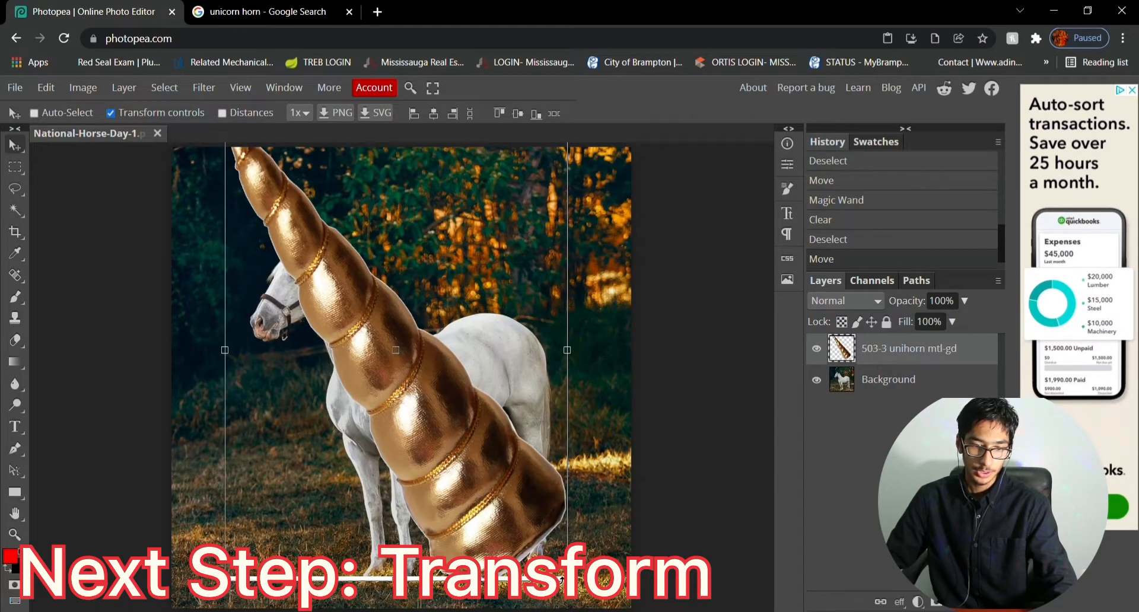
left_click_drag(568, 577, 520, 285)
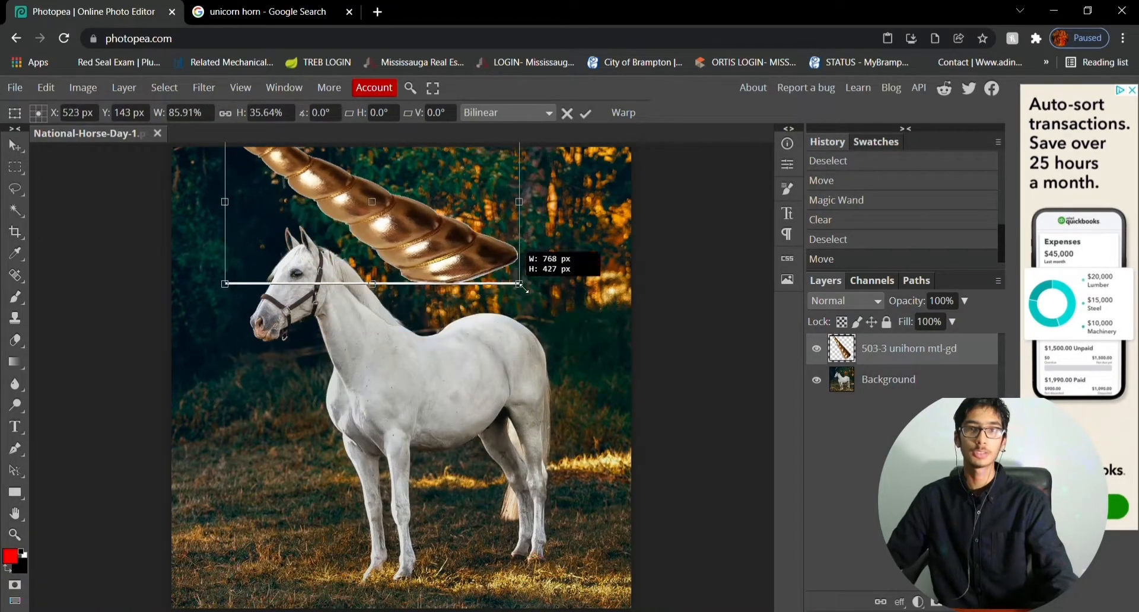
key("Escape")
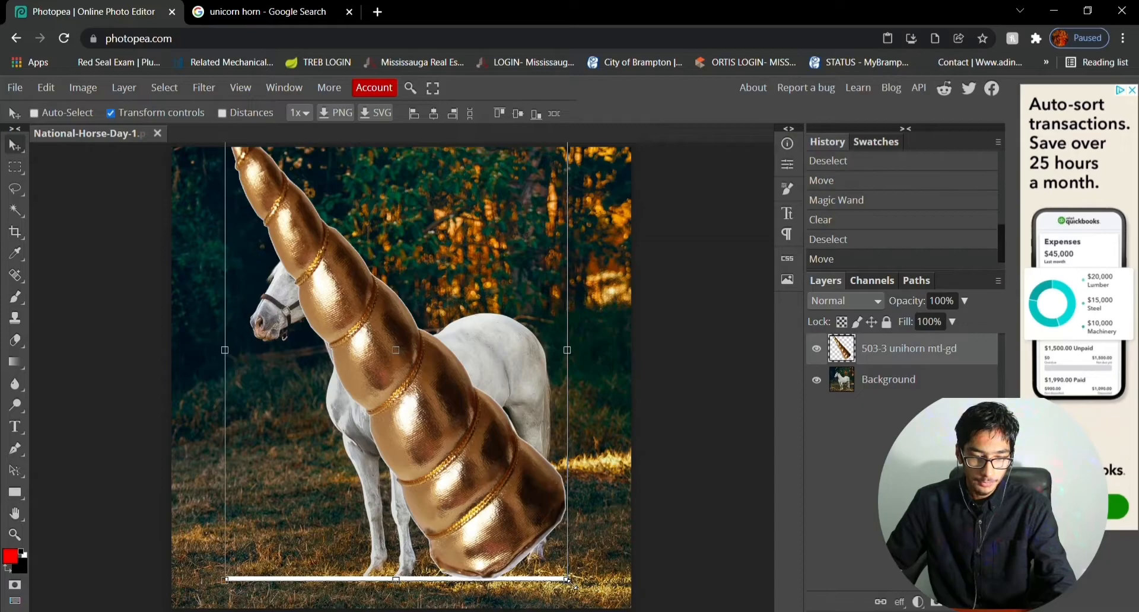
- Scale the horn proportionally to 27.74%, rotate it to about -13.8° over the horse's muzzle and apply the transform
left_click_drag(568, 580, 321, 371)
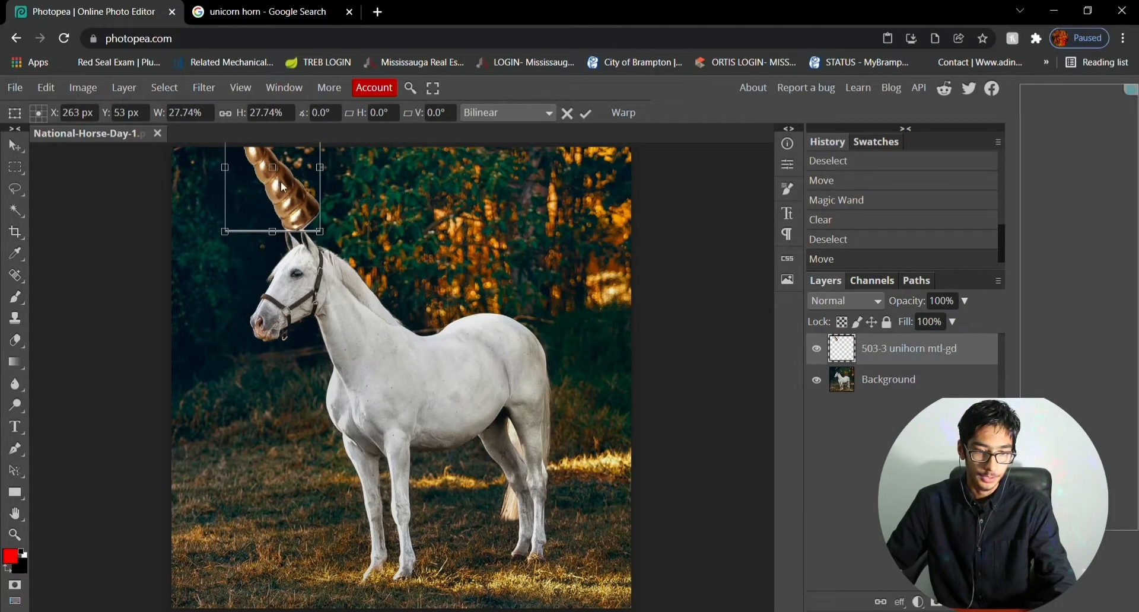
left_click_drag(283, 187, 287, 332)
mouse_move(325, 249)
left_mouse_down()
mouse_move(270, 226)
mouse_move(309, 238)
left_mouse_up()
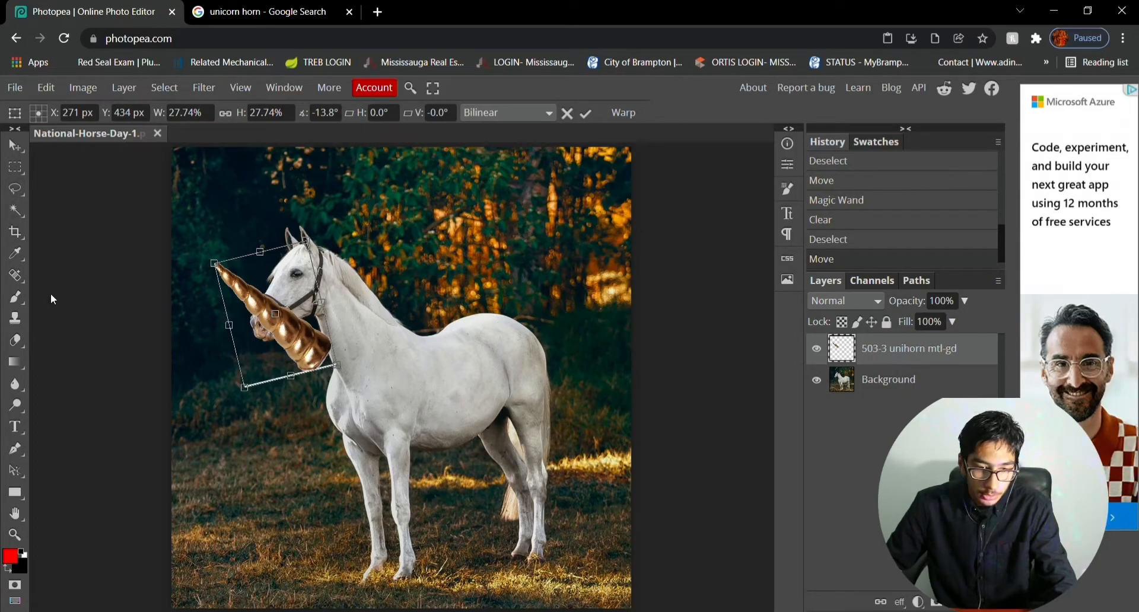
left_click(16, 213)
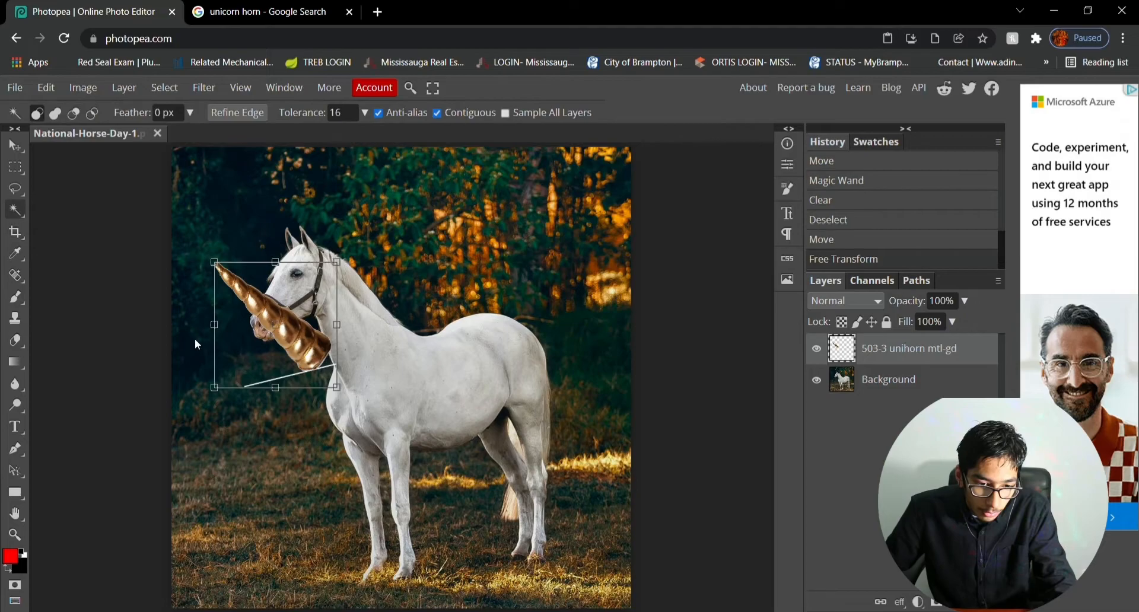
left_click(262, 379)
key("Delete")
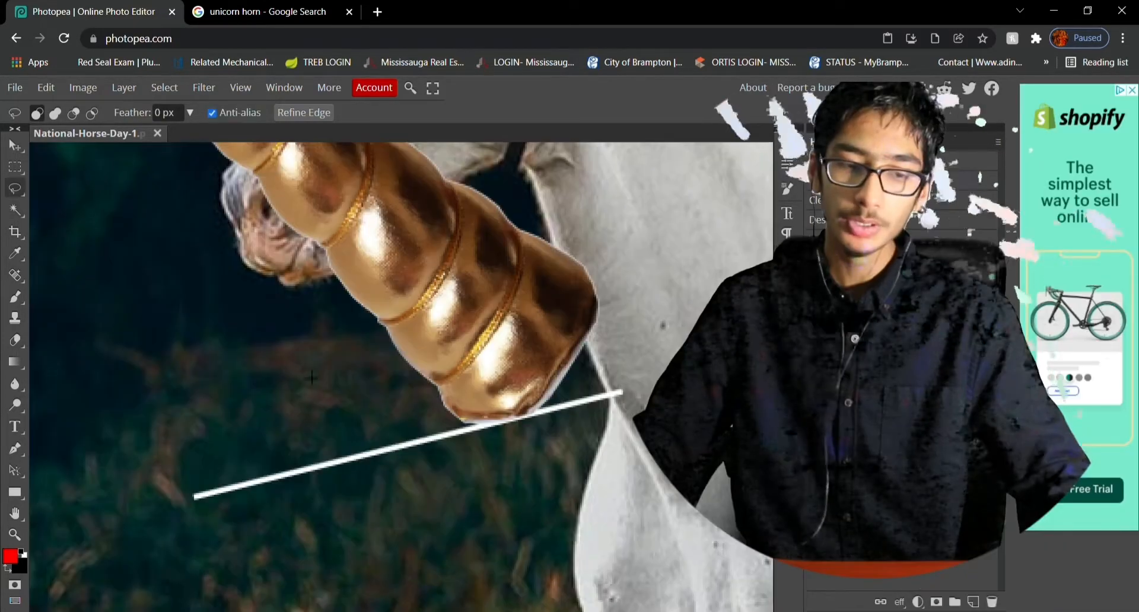
mouse_move(224, 445)
left_mouse_down()
mouse_move(155, 480)
mouse_move(603, 401)
left_mouse_up()
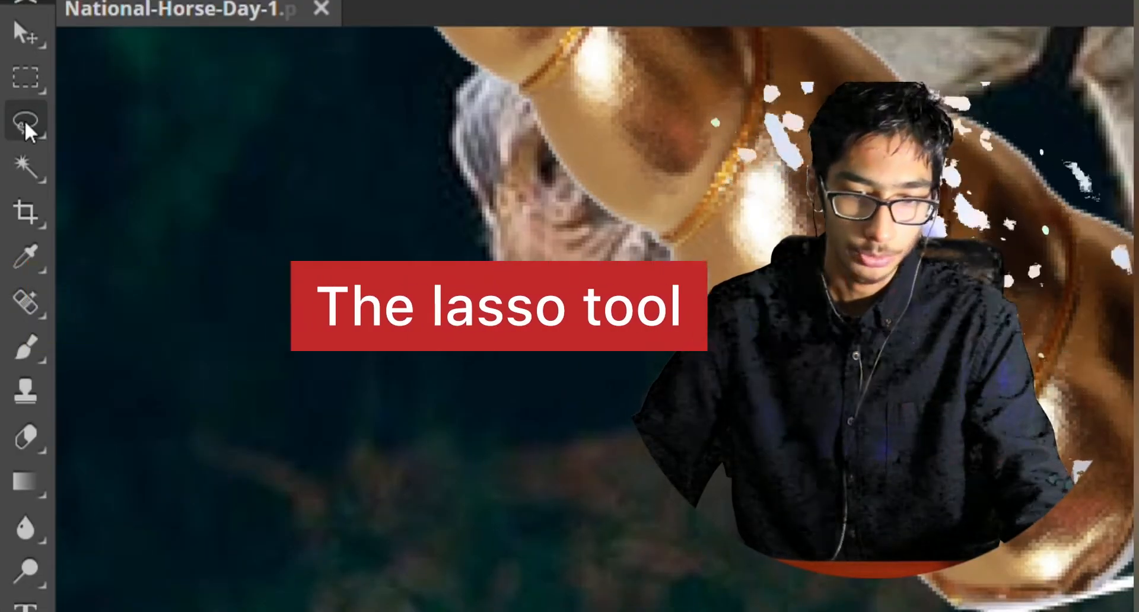
mouse_move(933, 603)
left_mouse_down()
mouse_move(924, 581)
mouse_move(959, 524)
mouse_move(1015, 523)
mouse_move(1066, 575)
mouse_move(1039, 603)
mouse_move(950, 604)
left_mouse_up()
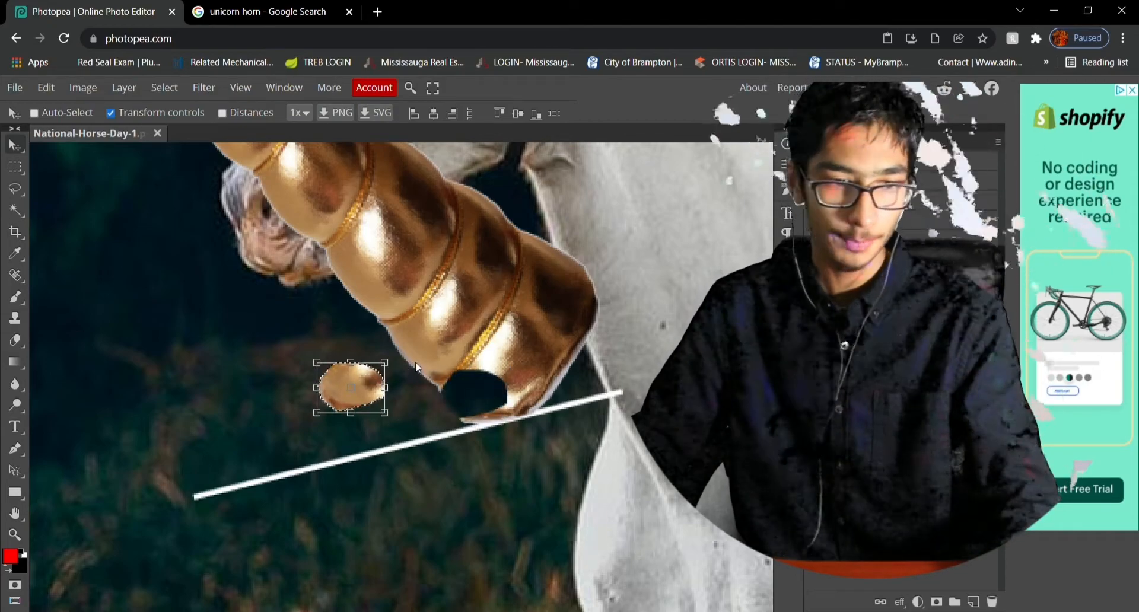
key("ctrl+z")
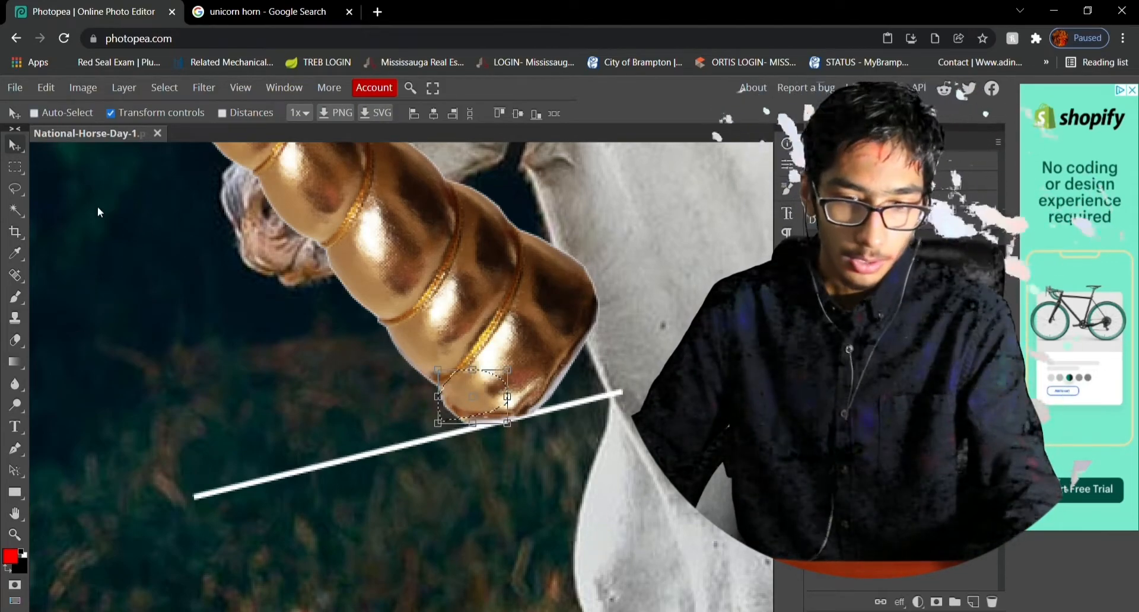
left_click(15, 188)
key("Delete")
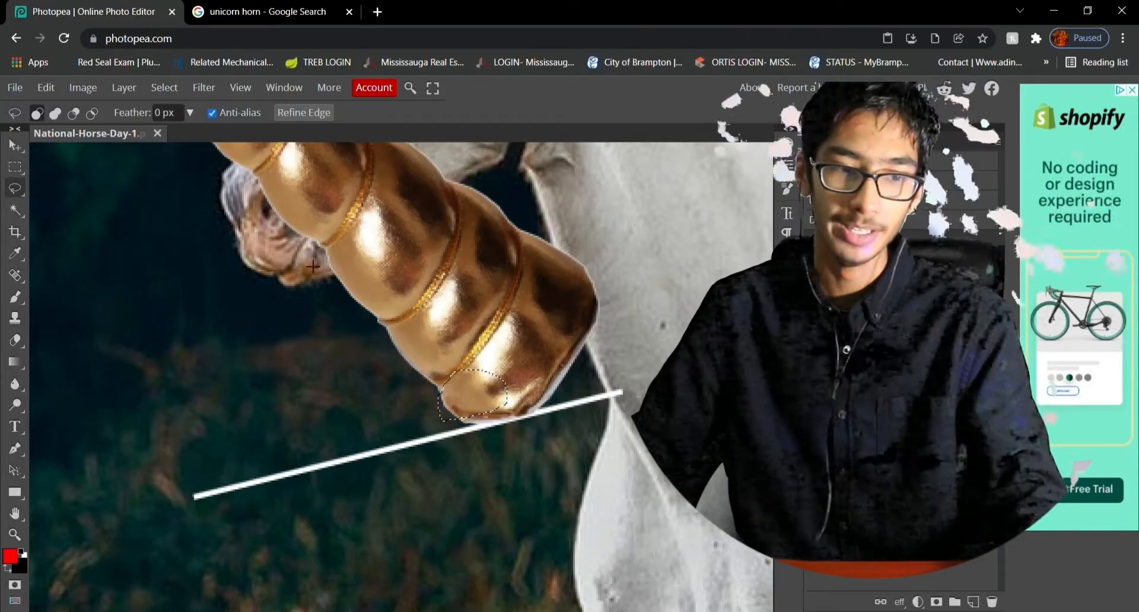
left_click_drag(450, 423, 224, 530)
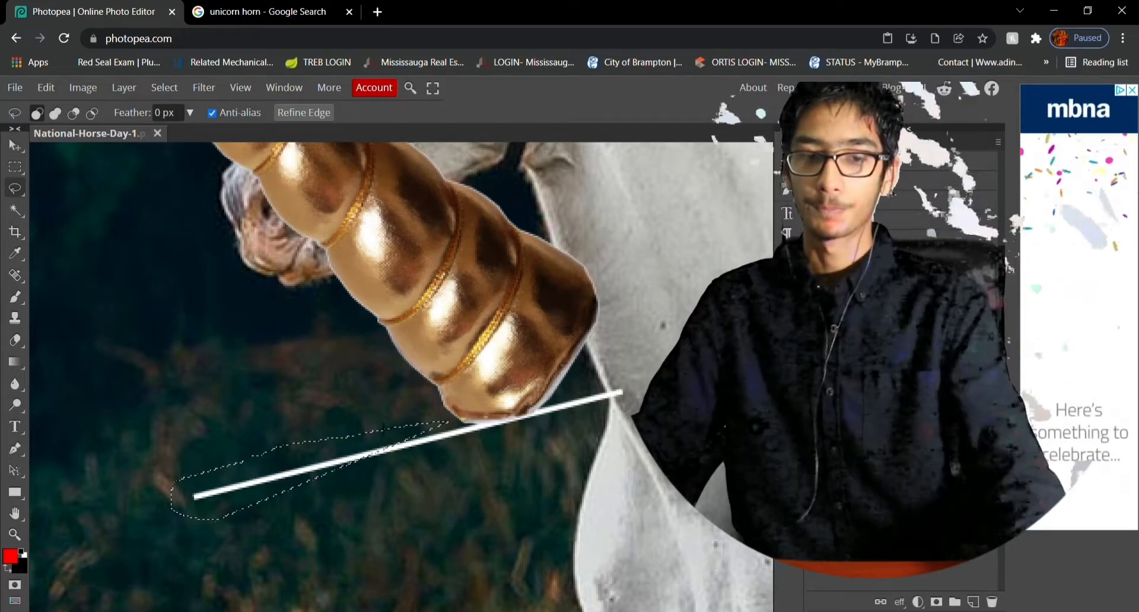
scroll(396, 416, "down", 3)
scroll(456, 384, "up", 3)
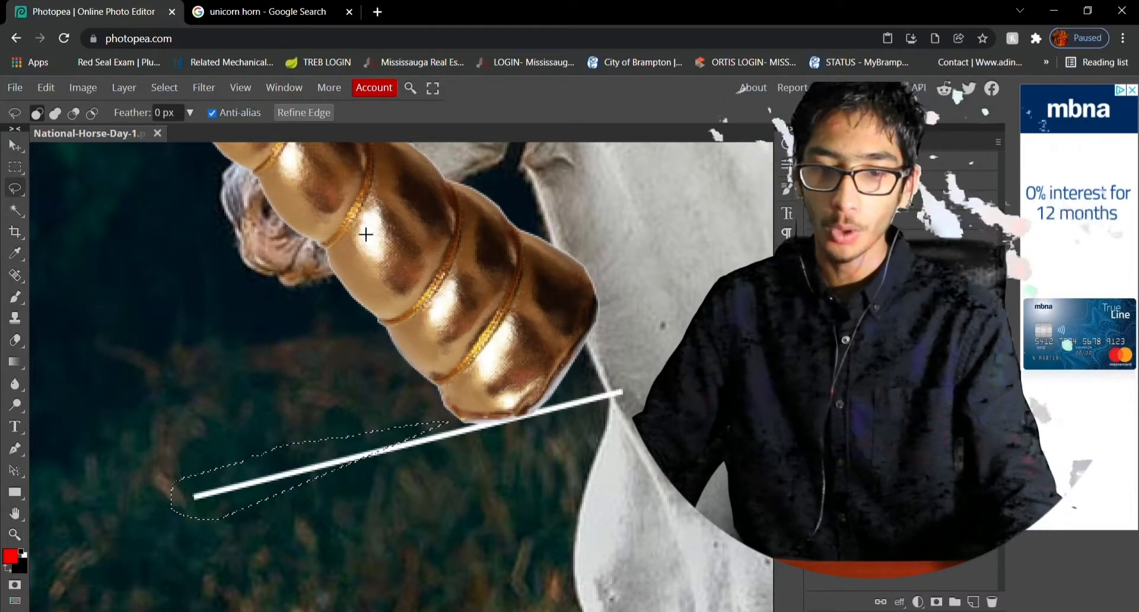
left_click_drag(660, 473, 663, 466)
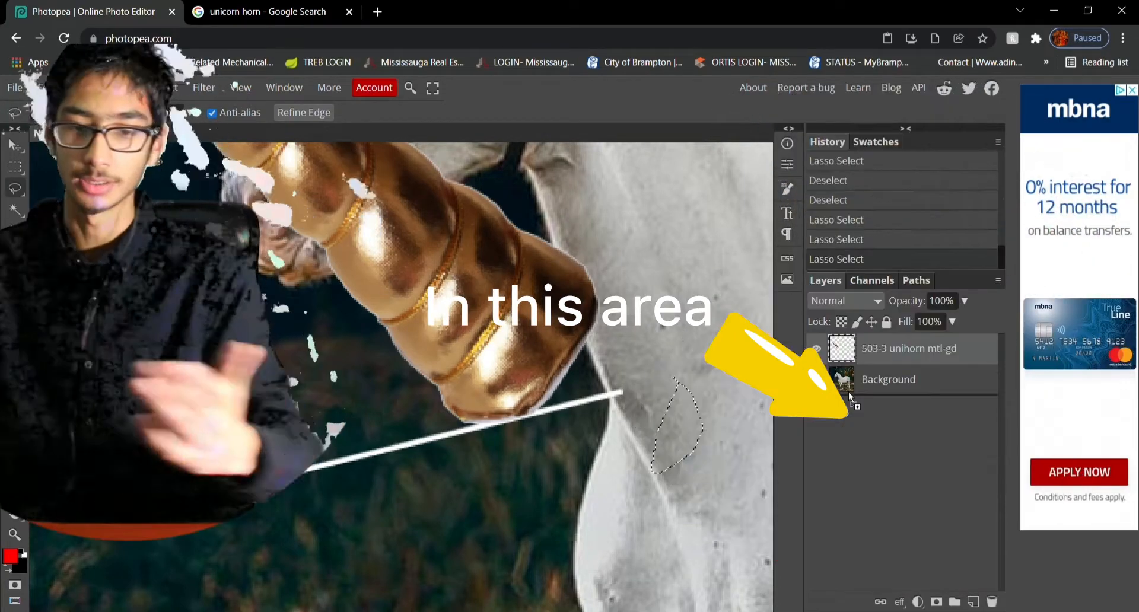
- Move the horn layer below the background photo, return it to the top and clear the selection
left_click_drag(855, 488, 858, 514)
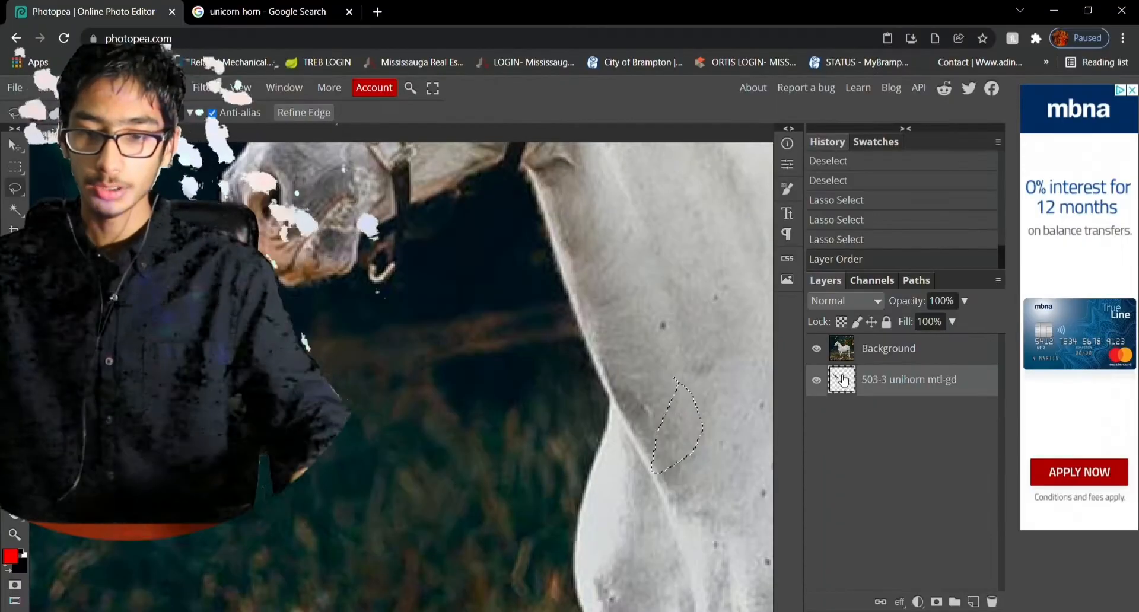
left_click_drag(483, 253, 483, 171)
key("ctrl+d")
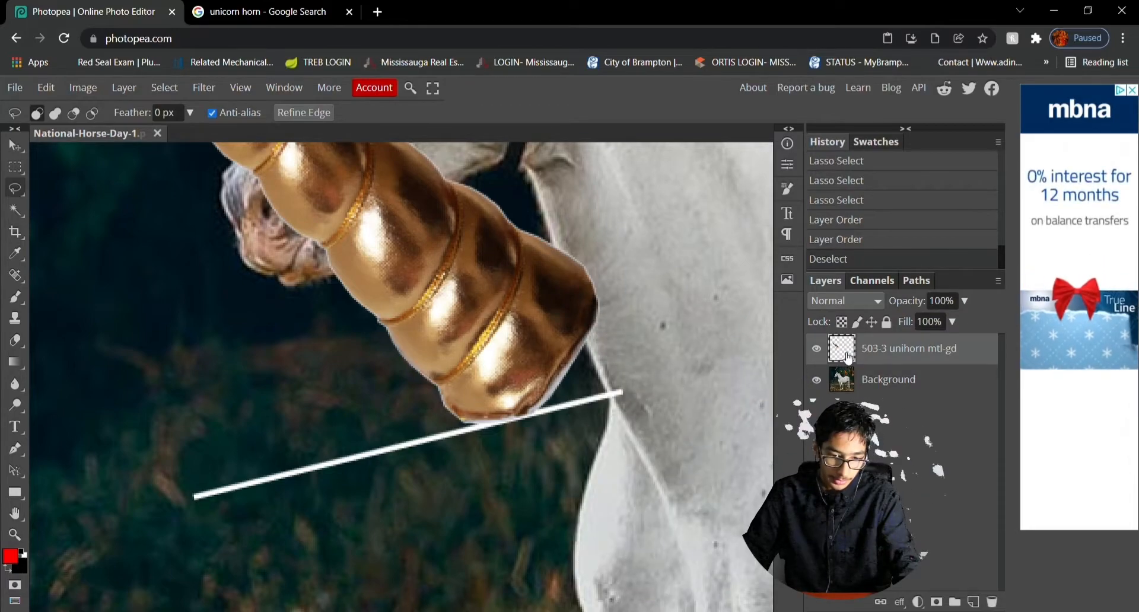
- Lasso the leftover white line beneath the horn's base, delete it and clear the selection
mouse_move(442, 419)
left_mouse_down()
mouse_move(159, 475)
mouse_move(143, 506)
mouse_move(255, 539)
mouse_move(427, 519)
mouse_move(590, 473)
mouse_move(651, 394)
left_mouse_up()
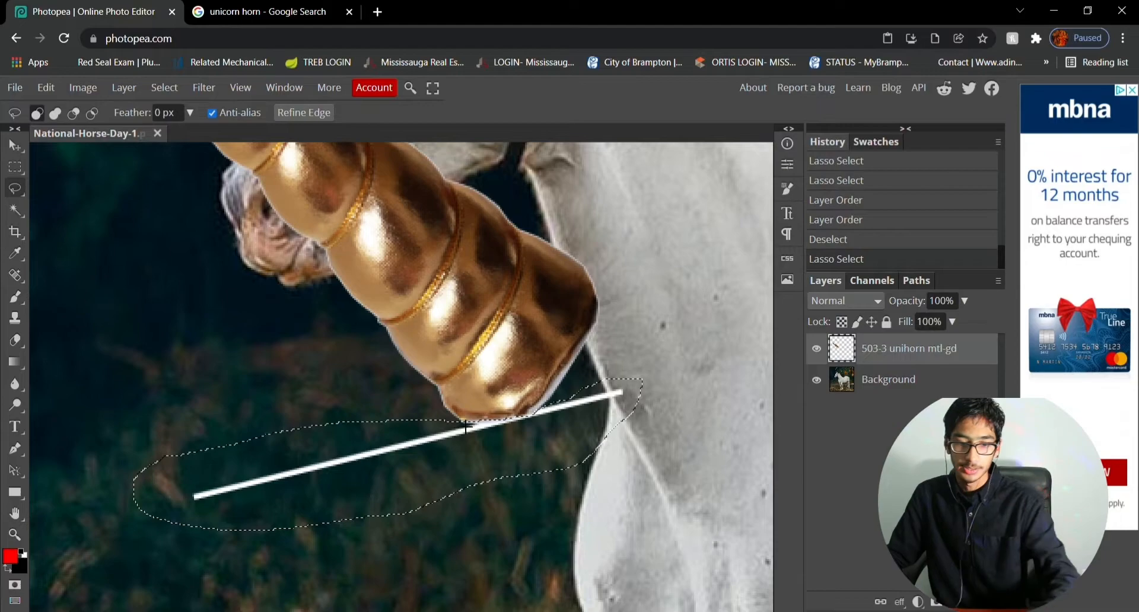
right_click(238, 214)
left_click(295, 242)
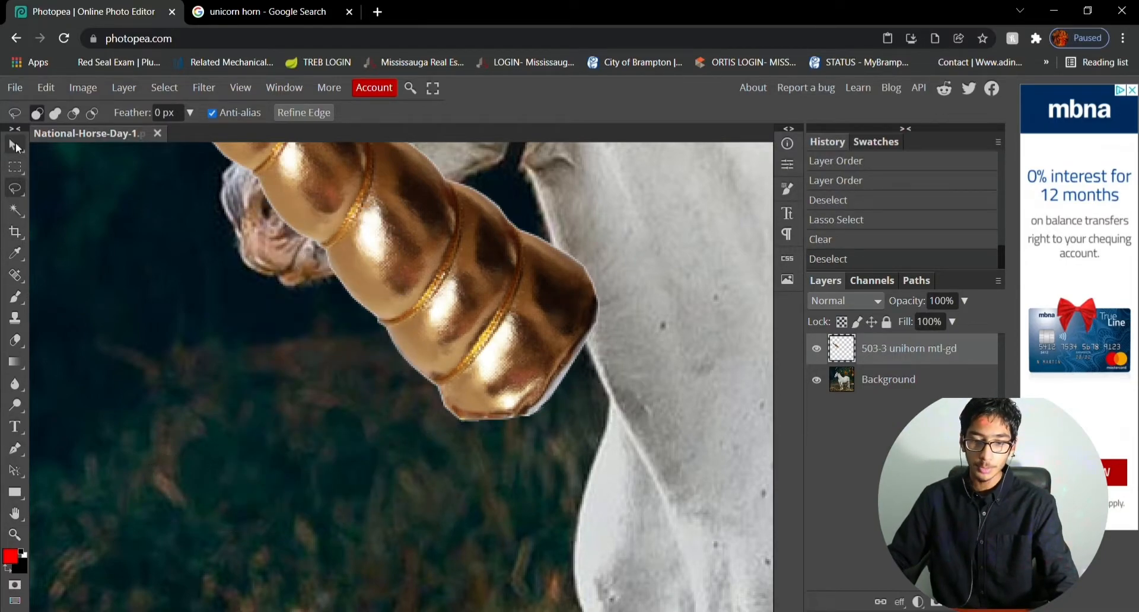
- Scale the horn to 43.93%, rotate it to 1.2°, position it on the horse's forehead and apply the transform
left_click(16, 147)
scroll(650, 334, "down", 5)
scroll(667, 321, "up", 4)
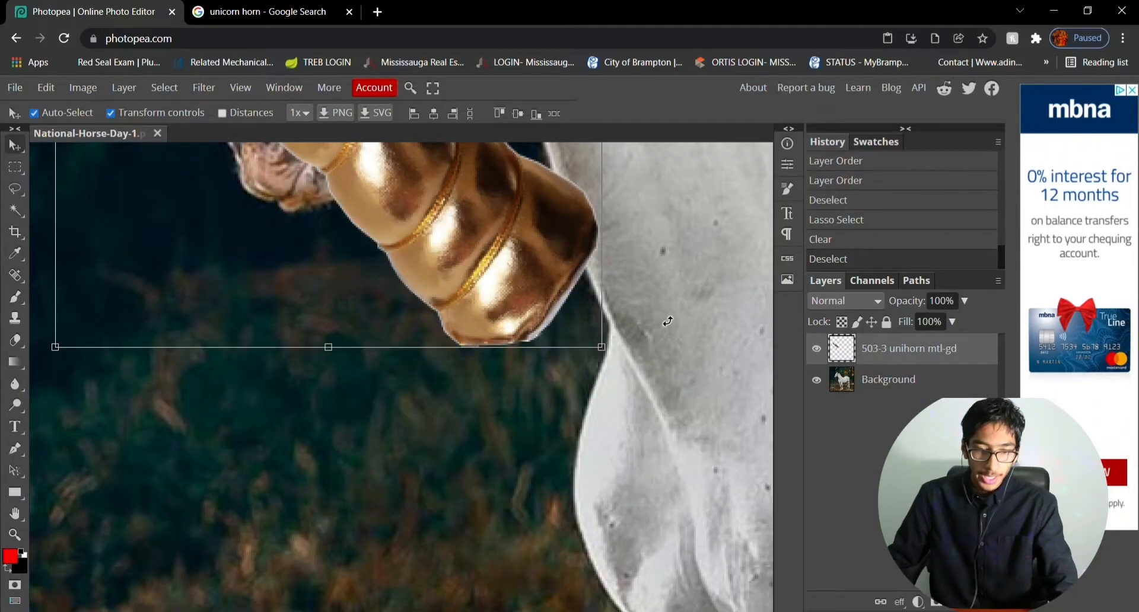
key("ctrl+0")
left_click_drag(332, 373, 261, 231)
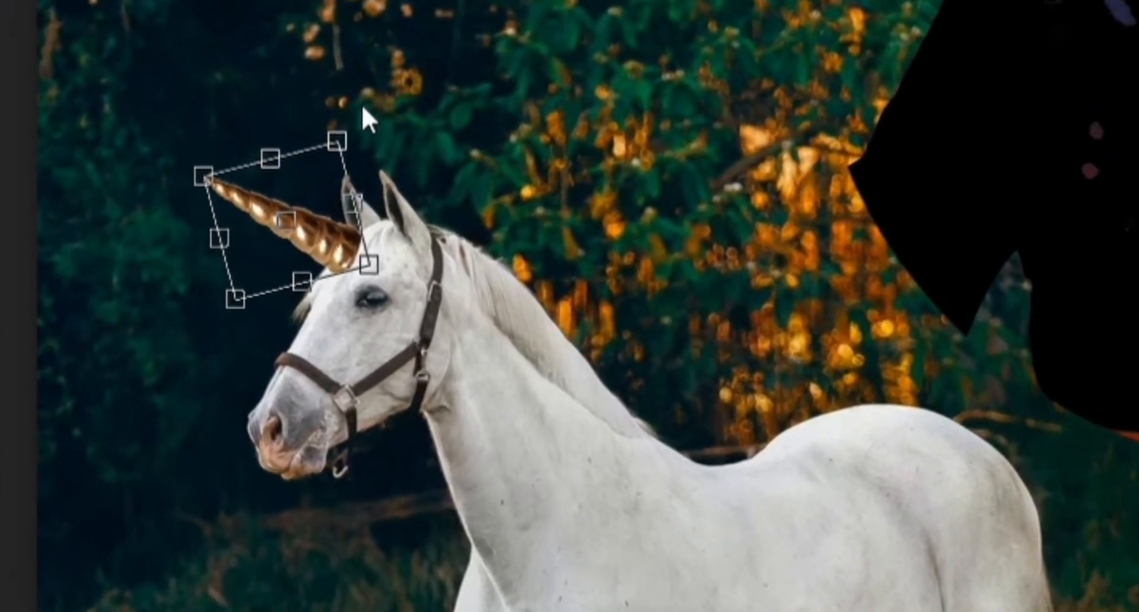
left_click_drag(337, 121, 366, 157)
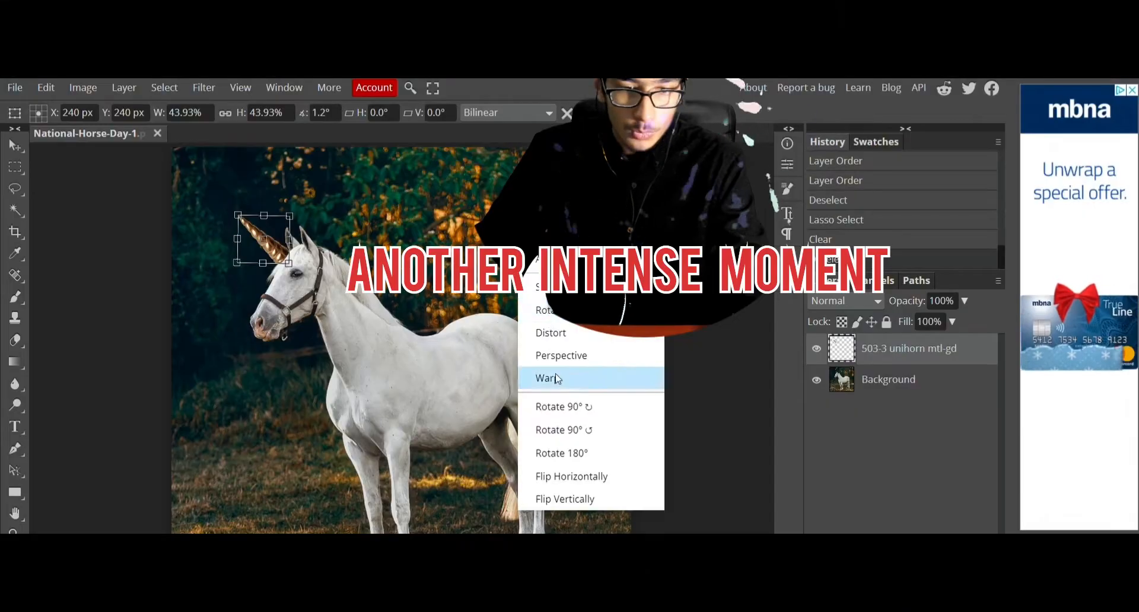
left_click(556, 378)
key("Return")
- Nudge the horn slightly so its base fits against the horse's forehead
right_click(376, 264)
left_click(922, 380)
left_click(916, 350)
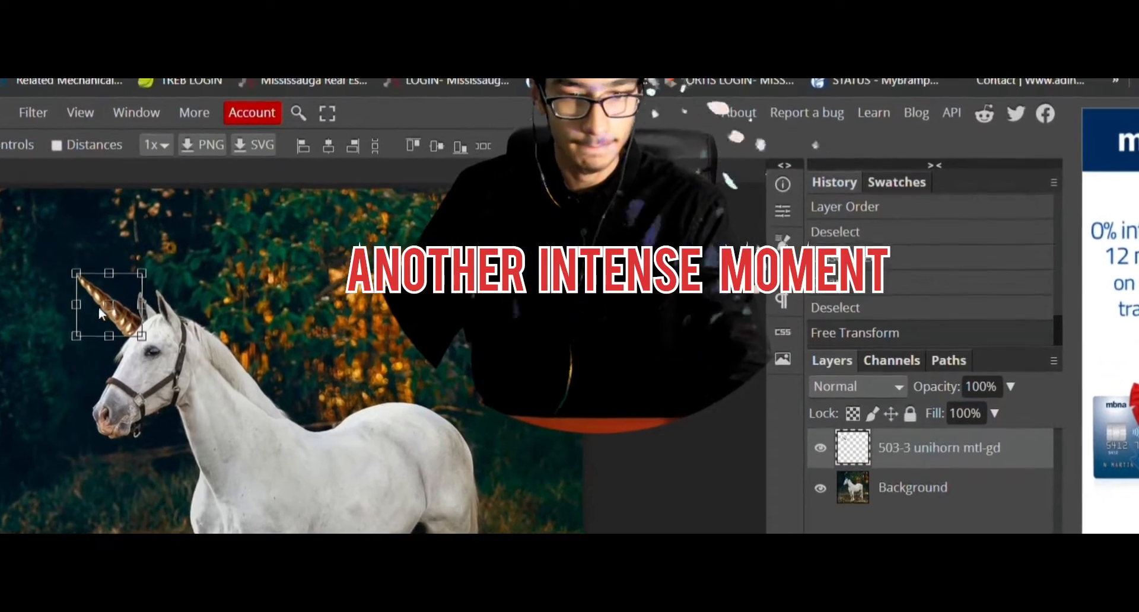
left_click_drag(103, 309, 105, 310)
scroll(281, 301, "up", 5)
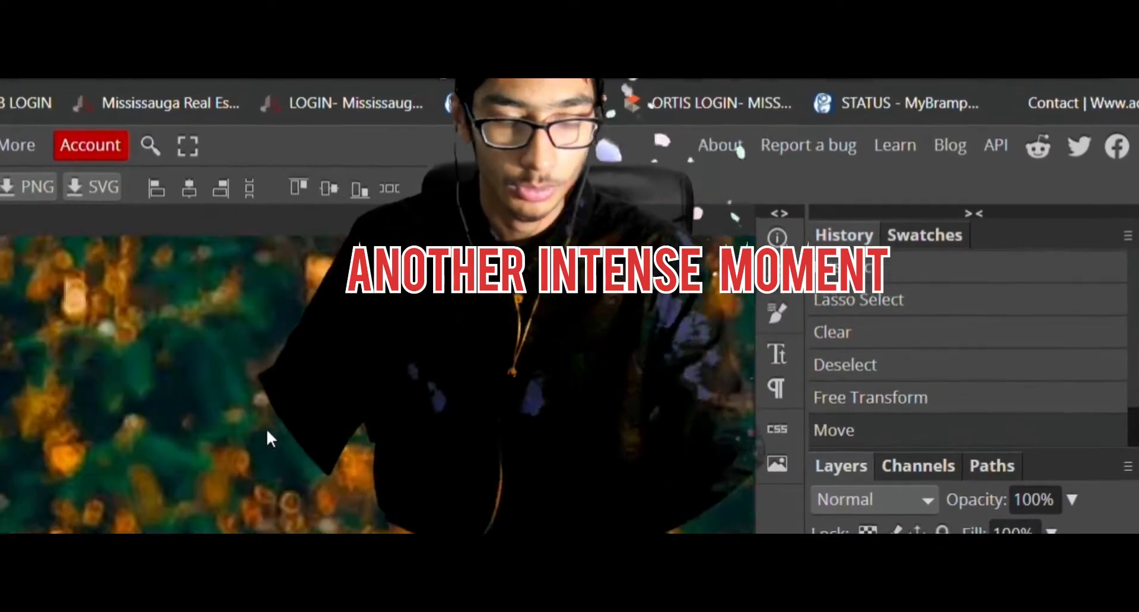
scroll(270, 438, "down", 5)
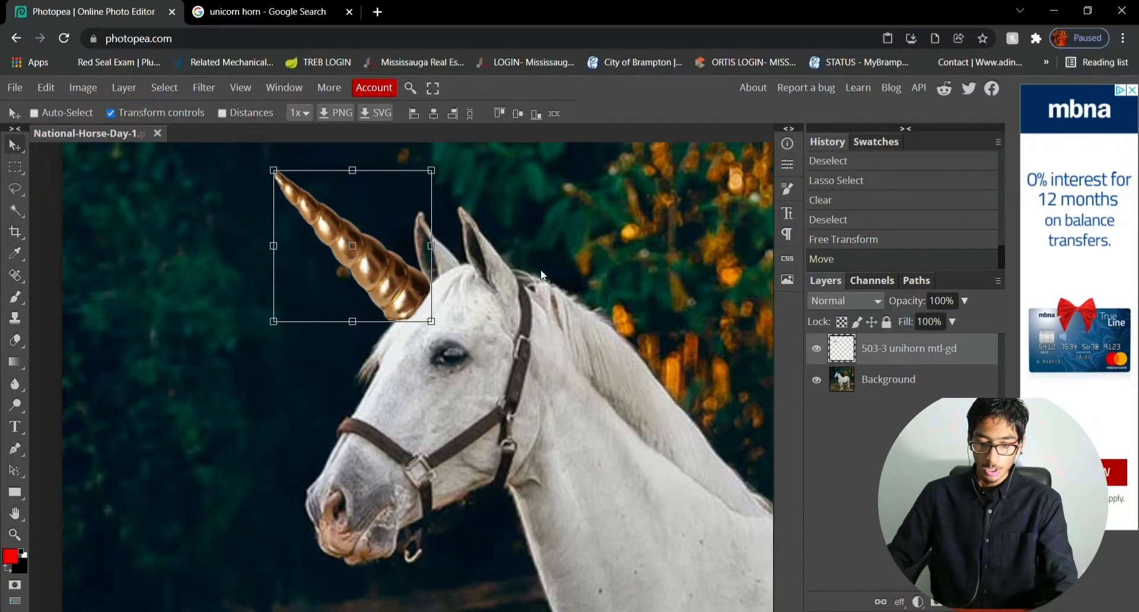
scroll(501, 266, "down", 3)
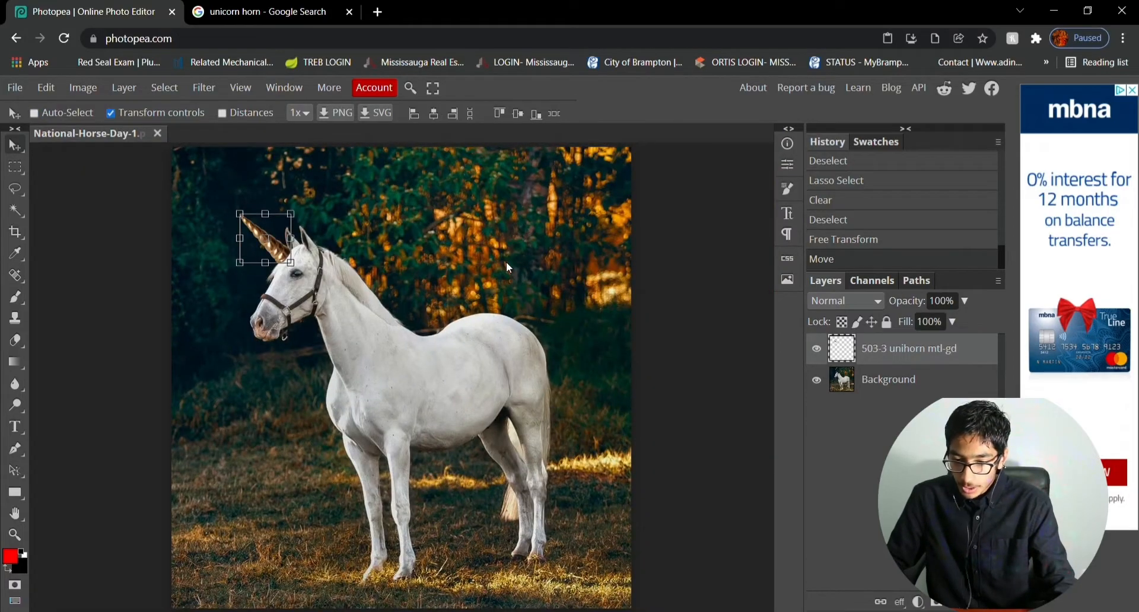
- Add a drop shadow to the horn layer with 8% opacity, a 132° angle and 29 px distance
left_click(901, 603)
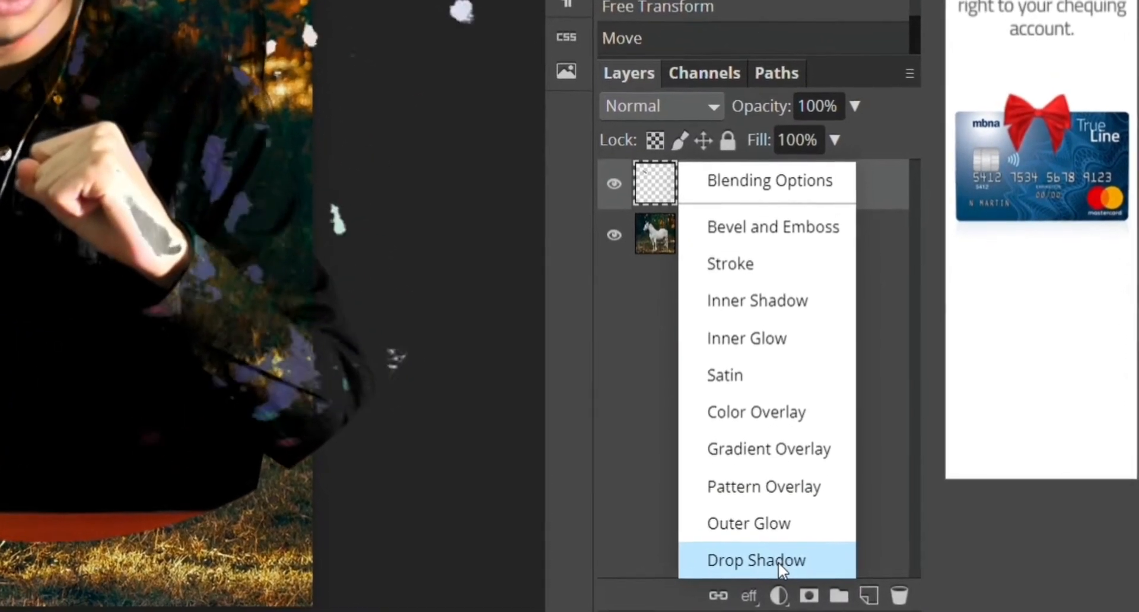
left_click(788, 568)
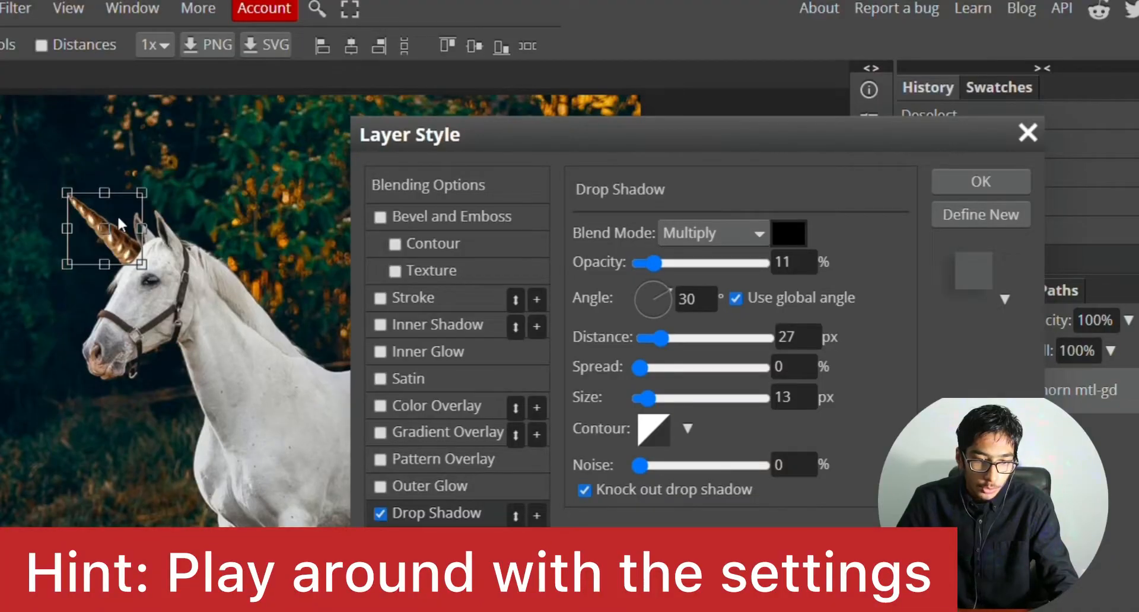
left_click_drag(123, 226, 138, 232)
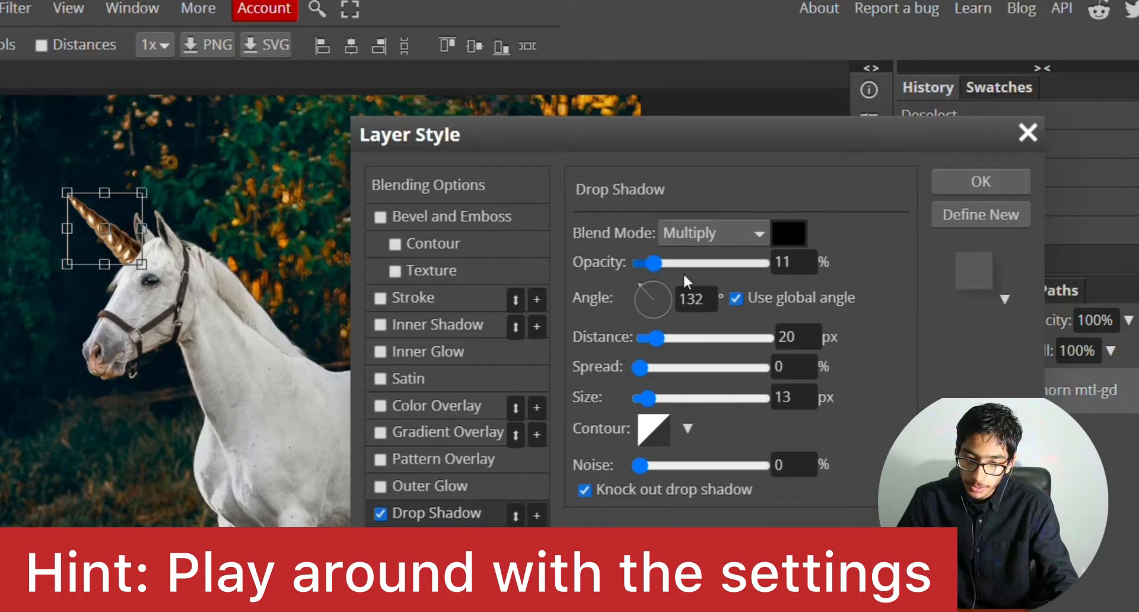
left_click_drag(657, 269, 650, 266)
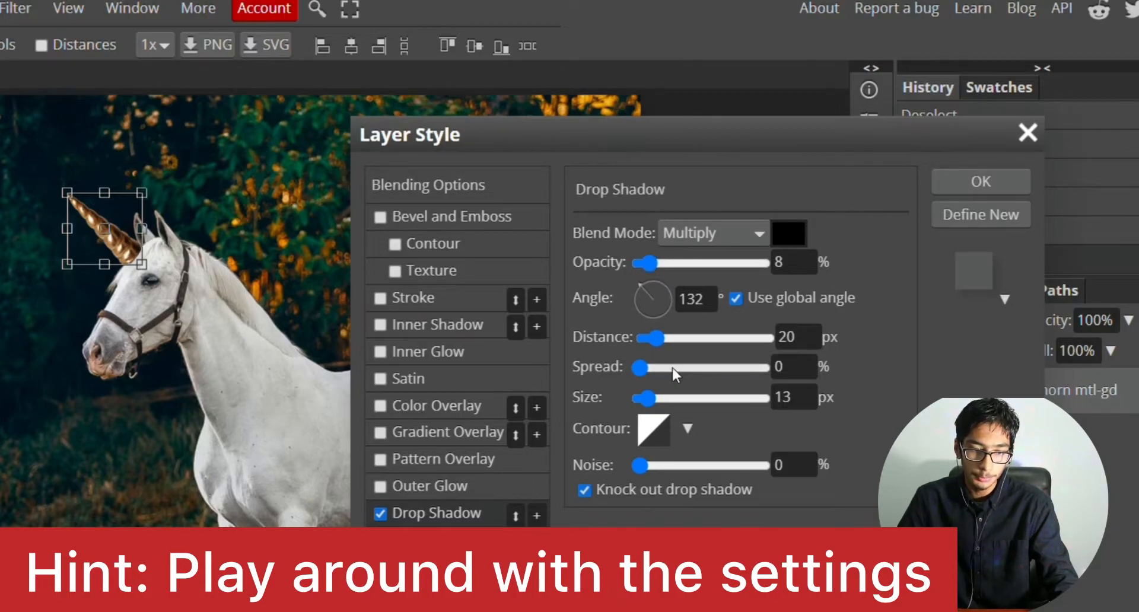
mouse_move(660, 334)
left_mouse_down()
mouse_move(677, 334)
mouse_move(661, 334)
left_mouse_up()
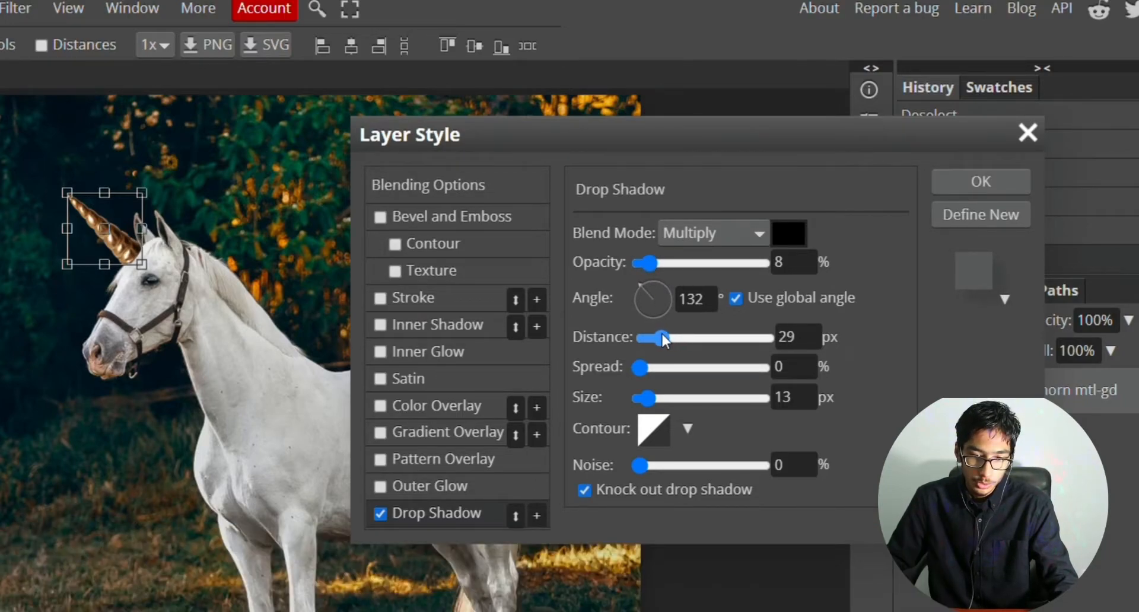
- Adjust the horn's drop shadow to a 160° angle and about 26 px distance, and apply the layer style
left_click_drag(638, 277, 707, 305)
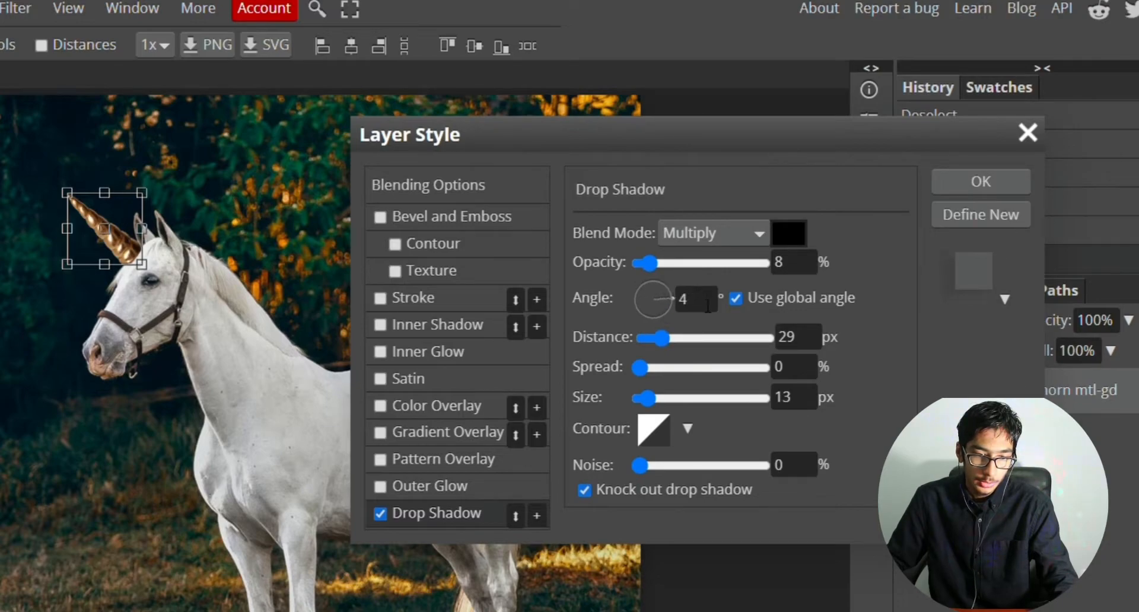
left_click_drag(638, 293, 630, 329)
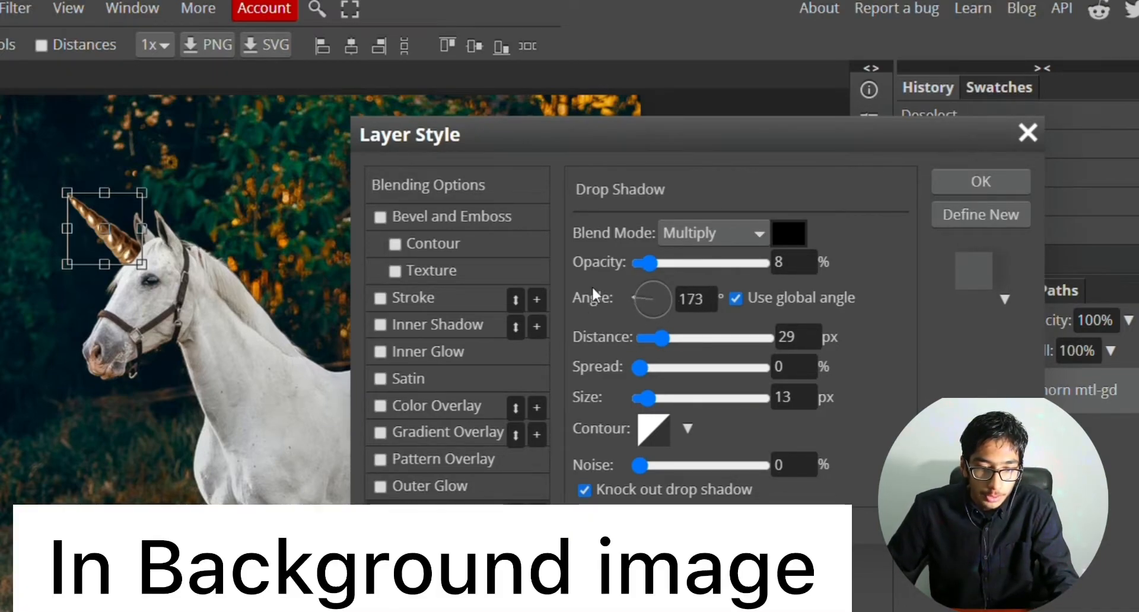
left_click_drag(593, 289, 594, 274)
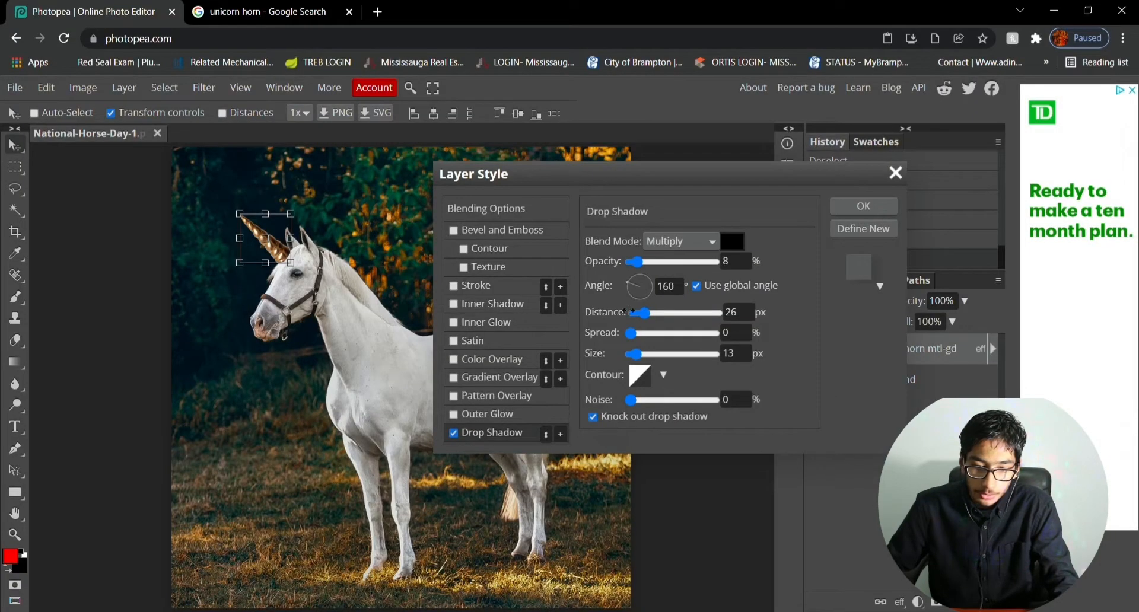
left_click_drag(644, 336, 649, 334)
left_click(863, 207)
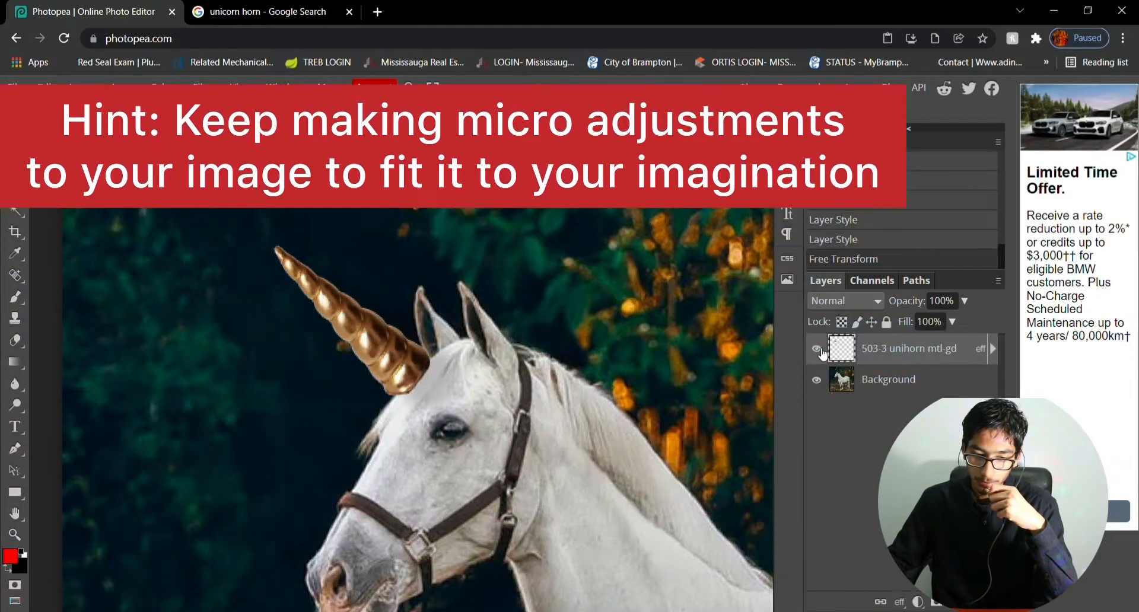
- Hide and show the horn layer to compare, and nudge the horn slightly towards the horse's forehead
left_click(817, 349)
left_click(818, 349)
left_click_drag(402, 357, 411, 360)
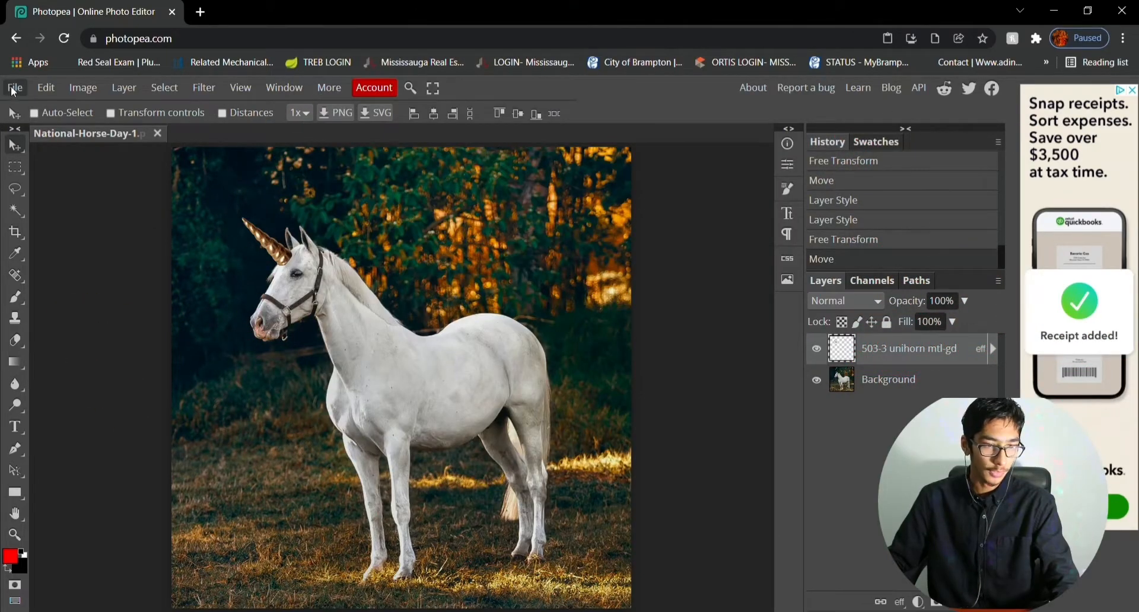
- Export the finished unicorn image as a 1200 × 1200 px PNG at 100% quality and save it
left_click(13, 89)
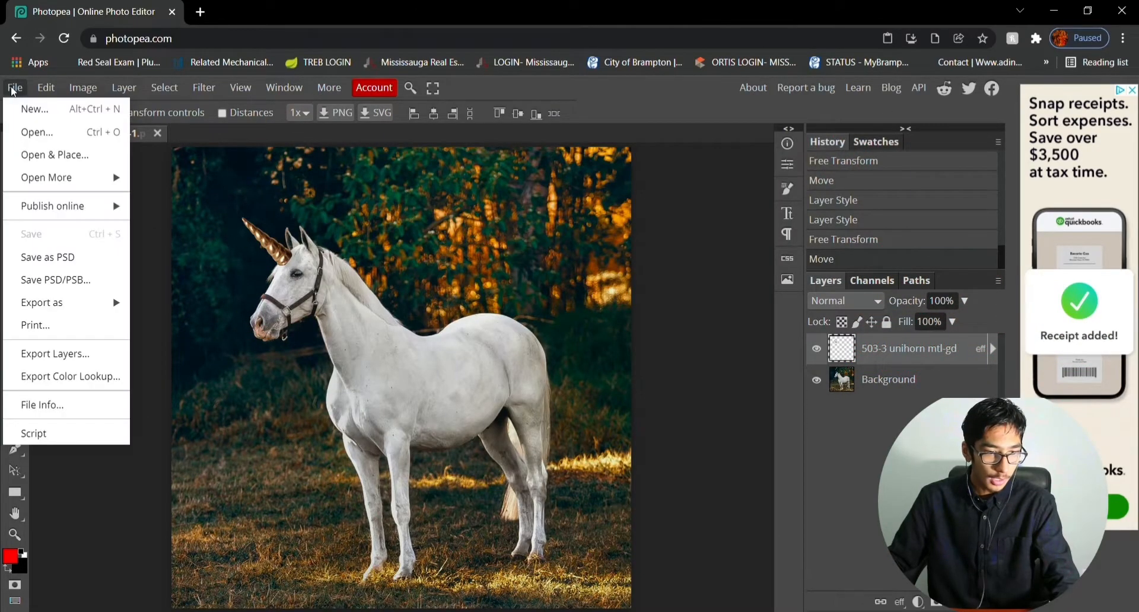
mouse_move(87, 308)
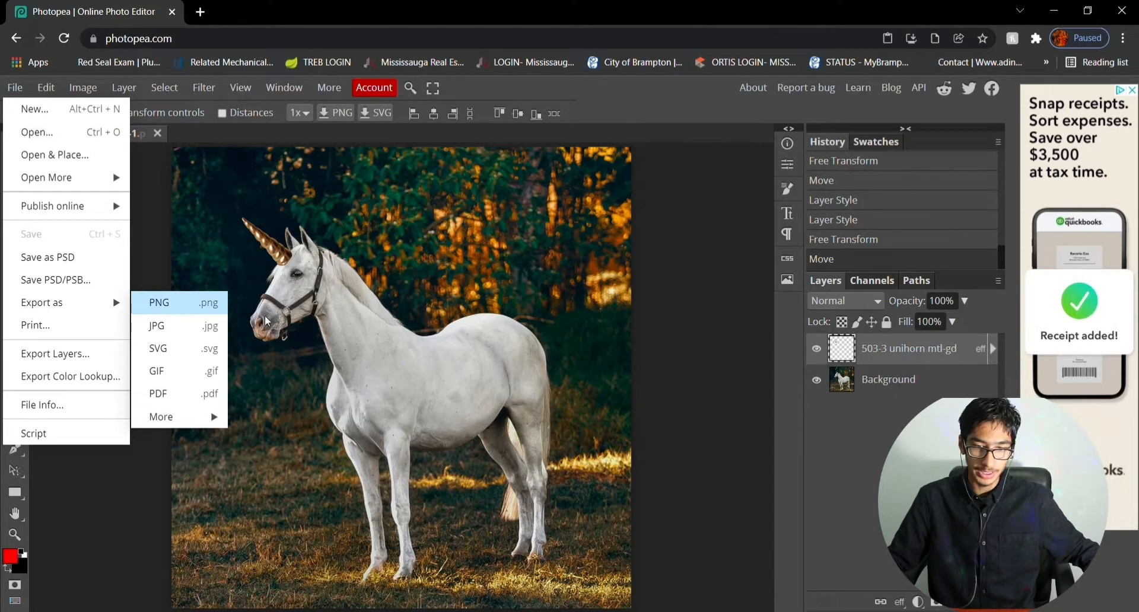
left_click(178, 303)
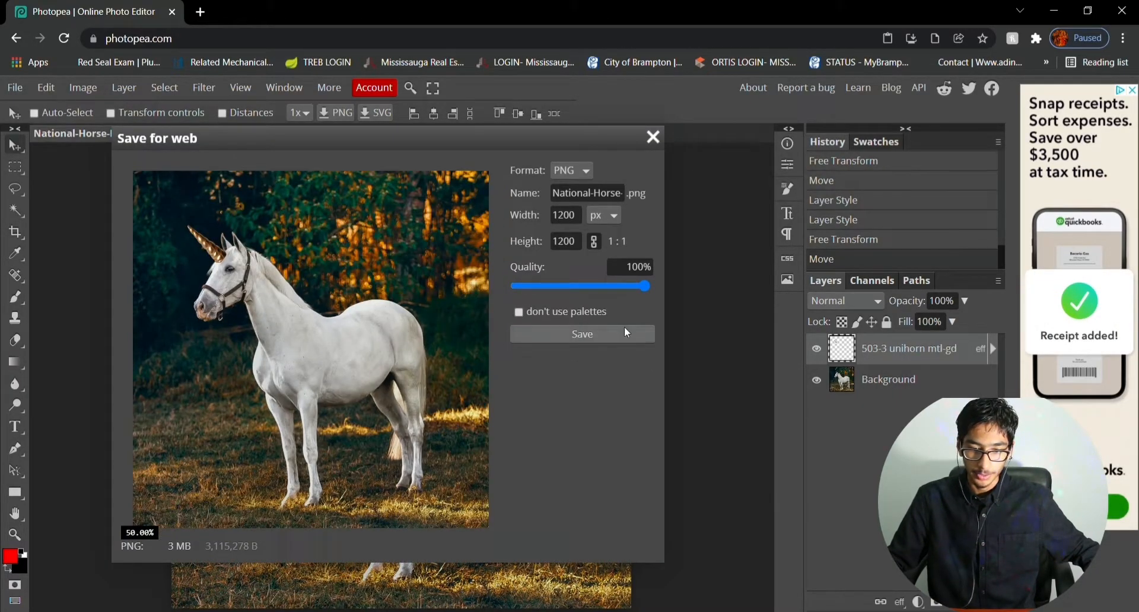
left_click(579, 336)
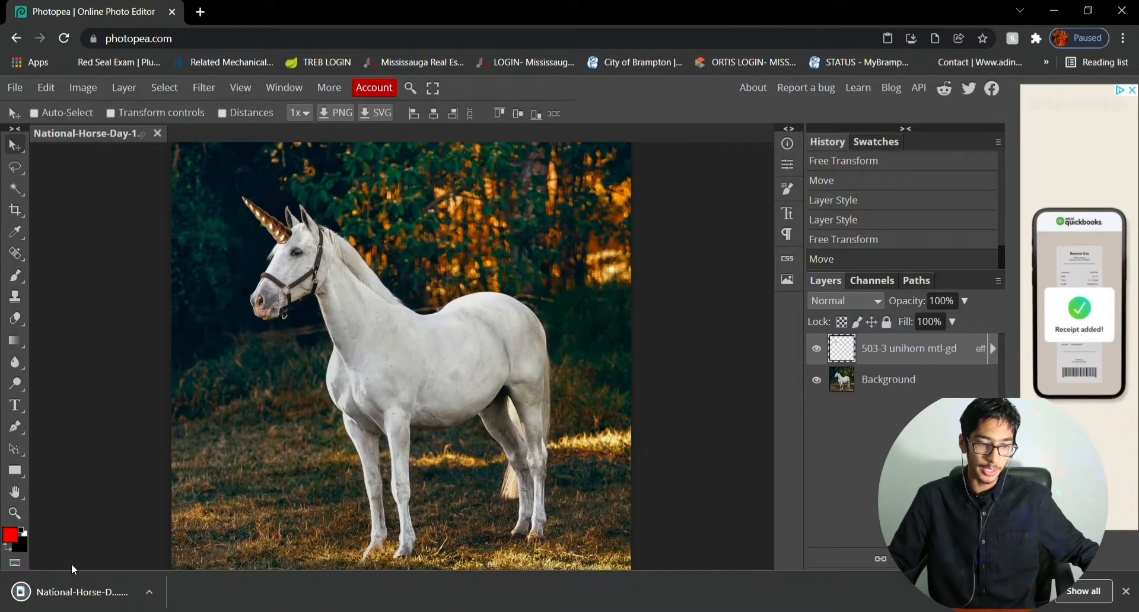